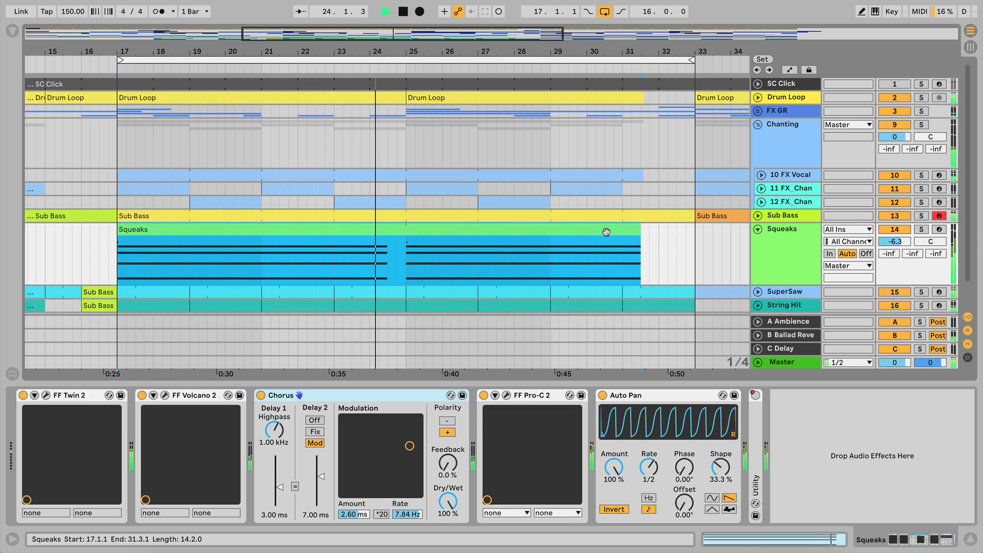
- Solo the Squeaks track while the arrangement plays
{"action": "left_click", "coordinate": [918, 235]}
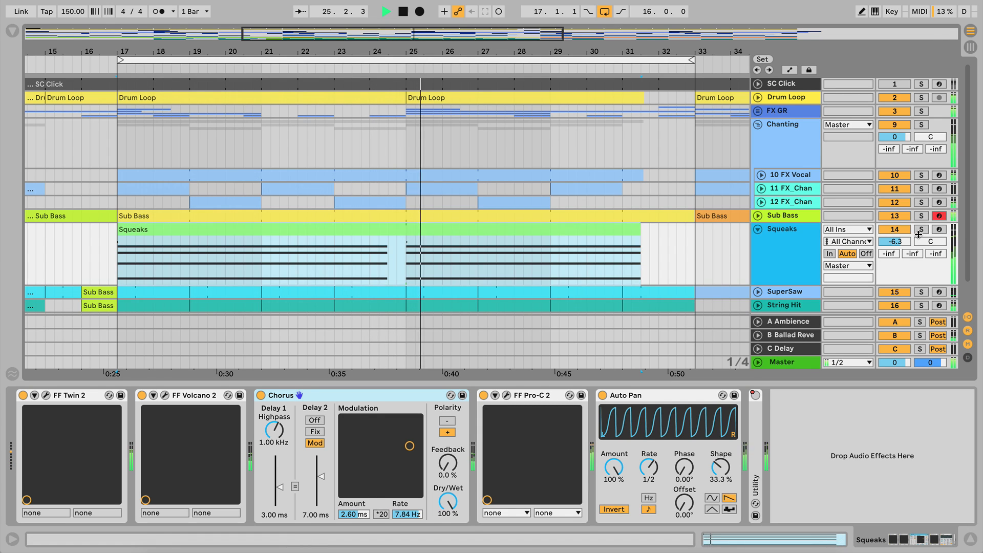
{"action": "left_click", "coordinate": [918, 233]}
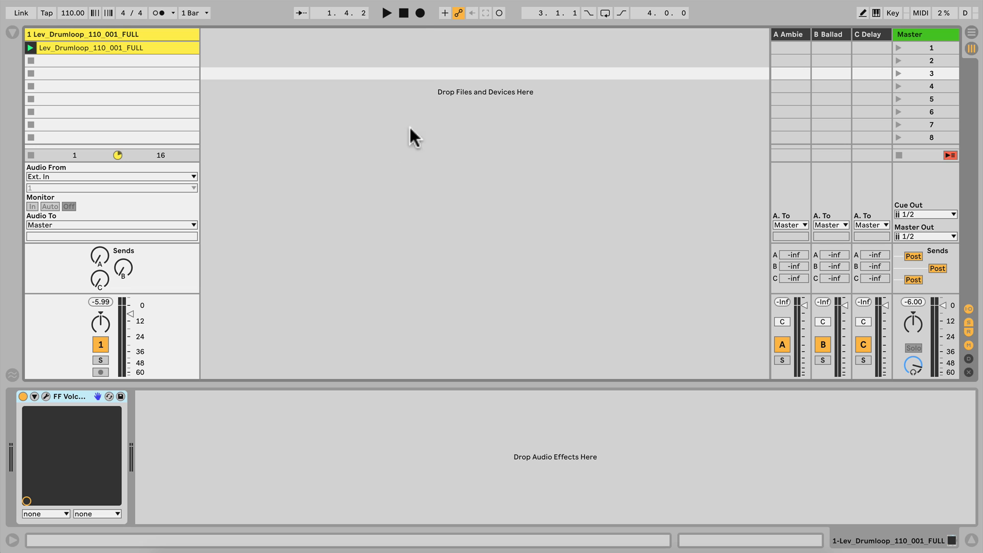
- Play a short stretch of the Lev_Drumloop_110_001_FULL drum loop and stop playback
{"action": "left_click", "coordinate": [447, 136]}
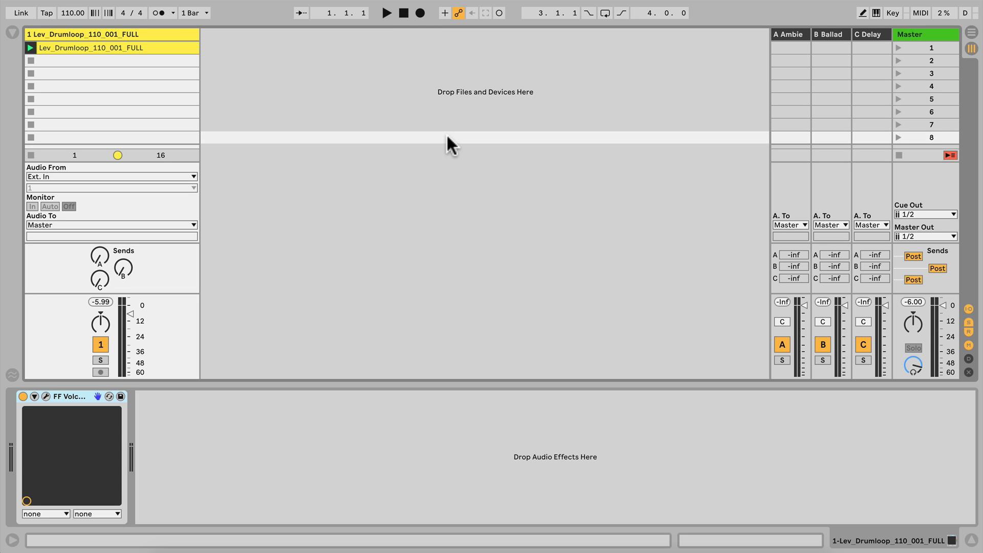
{"action": "left_click", "coordinate": [448, 43]}
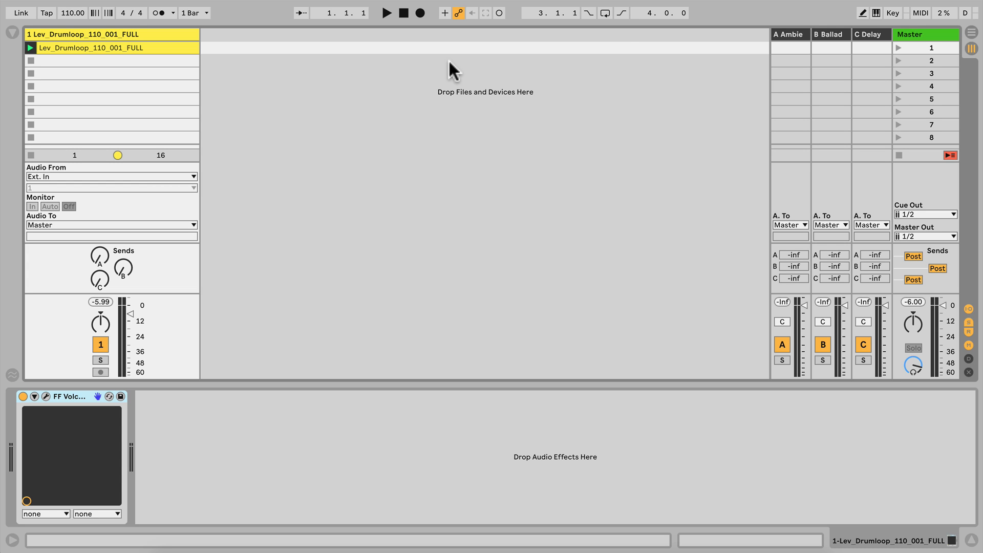
{"action": "key", "text": "space"}
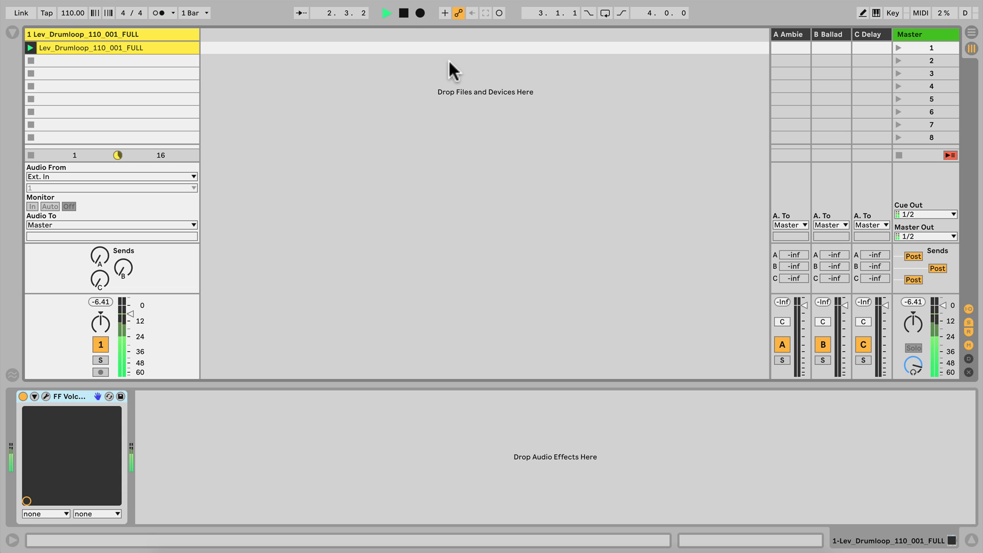
{"action": "key", "text": "space"}
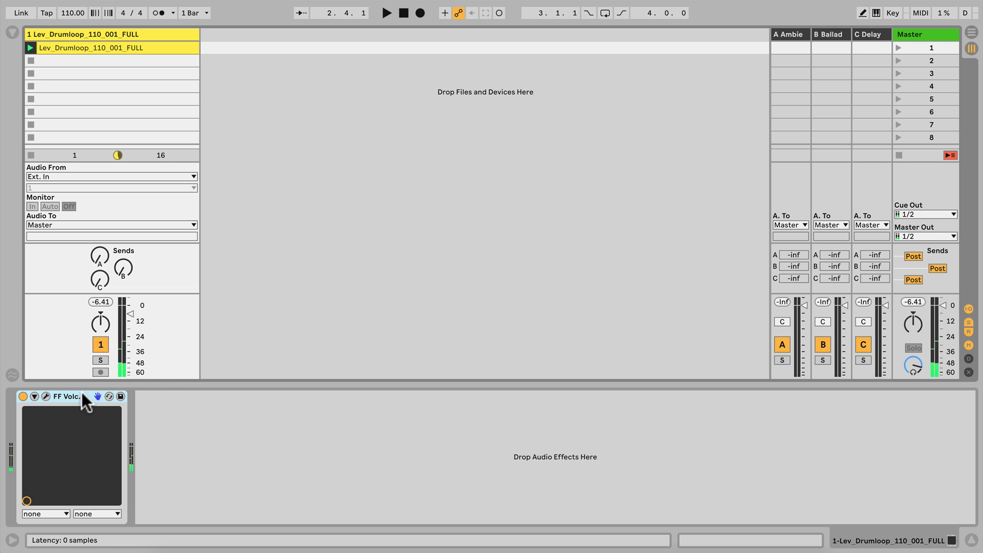
- Open the drum loop's FF Volcano 2 interface and lower filter 1's low-pass cutoff into the middle of the spectrum with a slight peak
{"action": "left_click", "coordinate": [46, 393]}
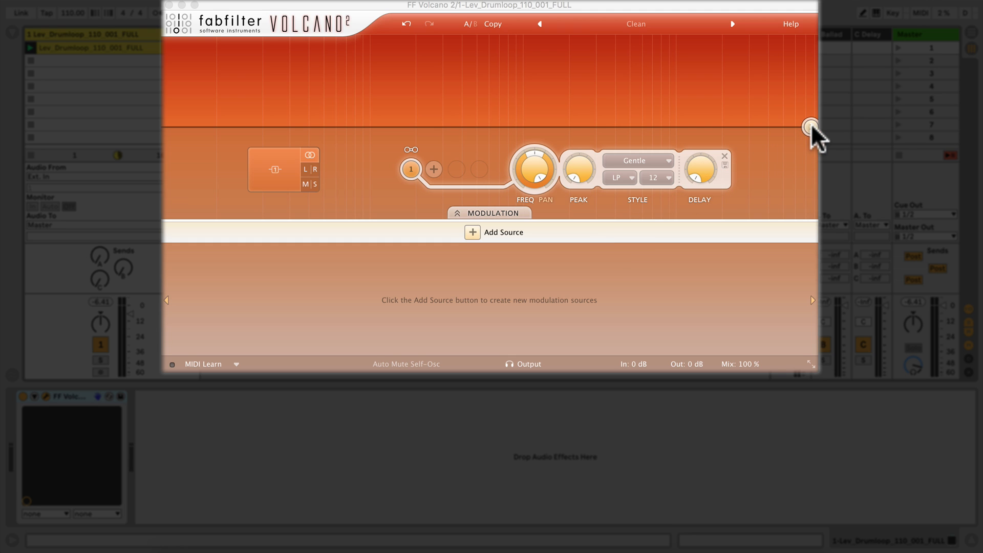
{"action": "left_click_drag", "start_coordinate": [811, 125], "coordinate": [483, 117]}
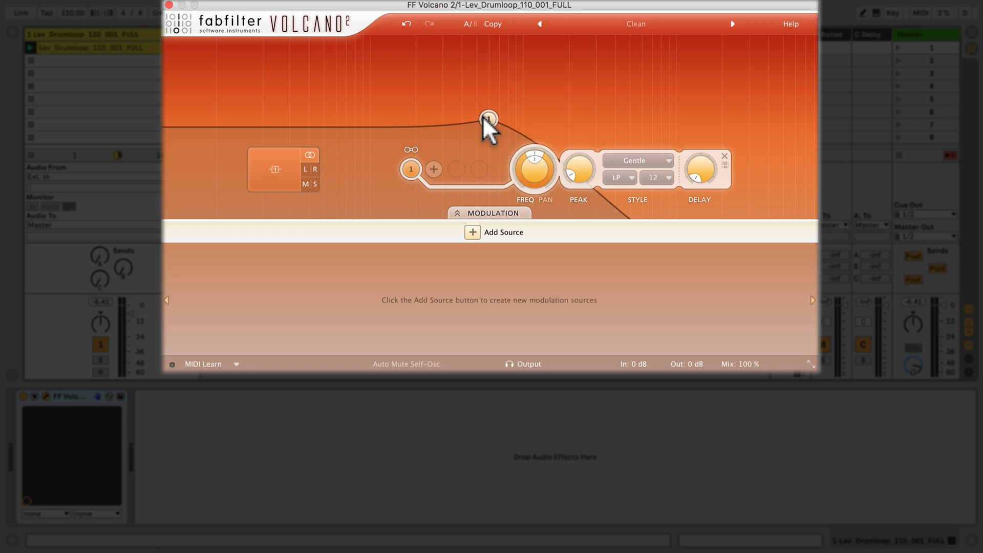
{"action": "left_click_drag", "start_coordinate": [484, 118], "coordinate": [535, 120]}
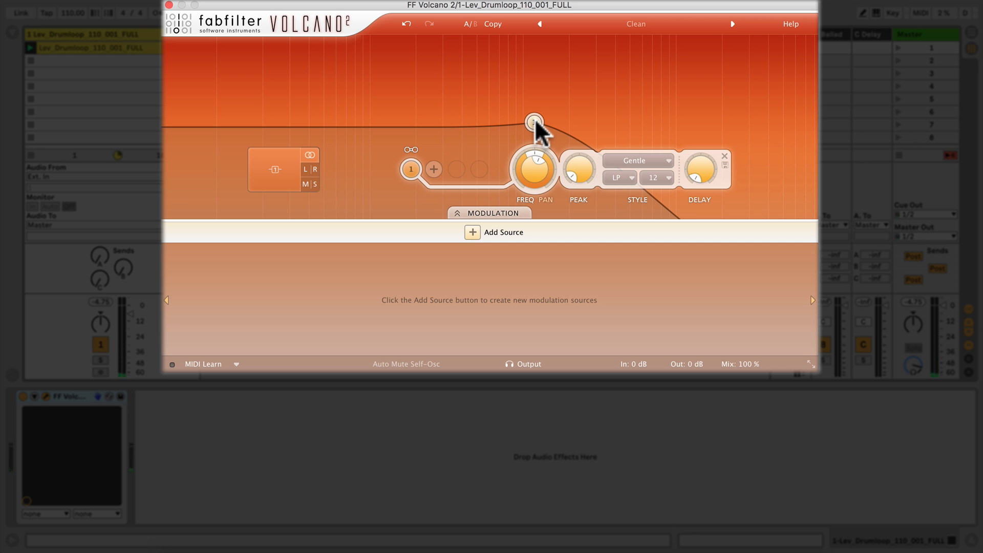
- Add filter 2 with a stronger peak above filter 1's cutoff, and shift both as a linked pair slightly lower with more peak
{"action": "left_click", "coordinate": [434, 169]}
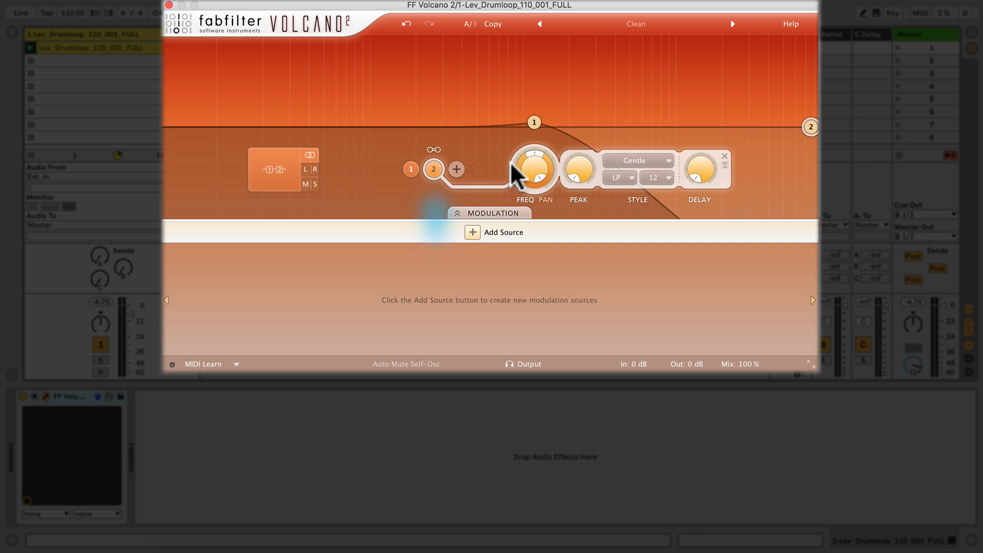
{"action": "left_click_drag", "start_coordinate": [811, 127], "coordinate": [610, 104]}
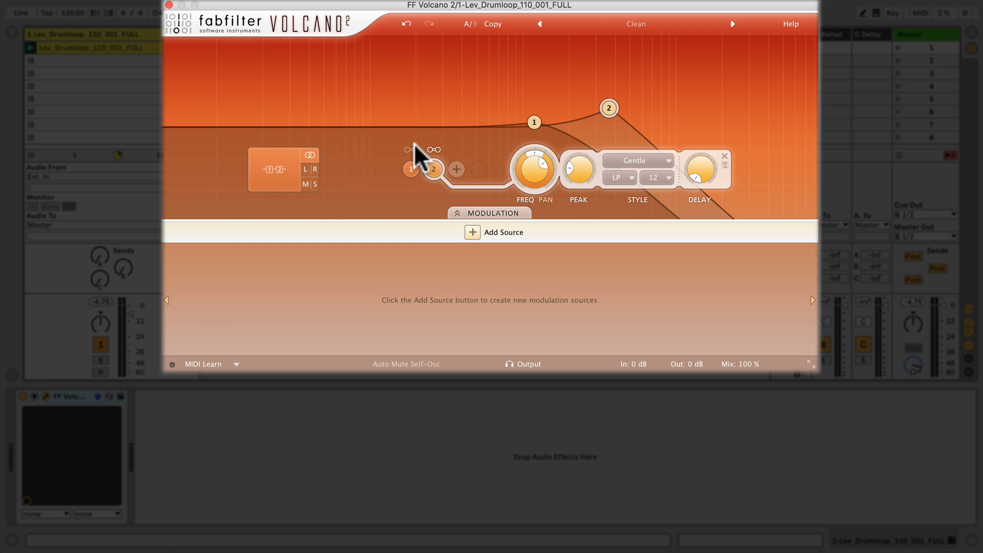
{"action": "left_click", "coordinate": [410, 147]}
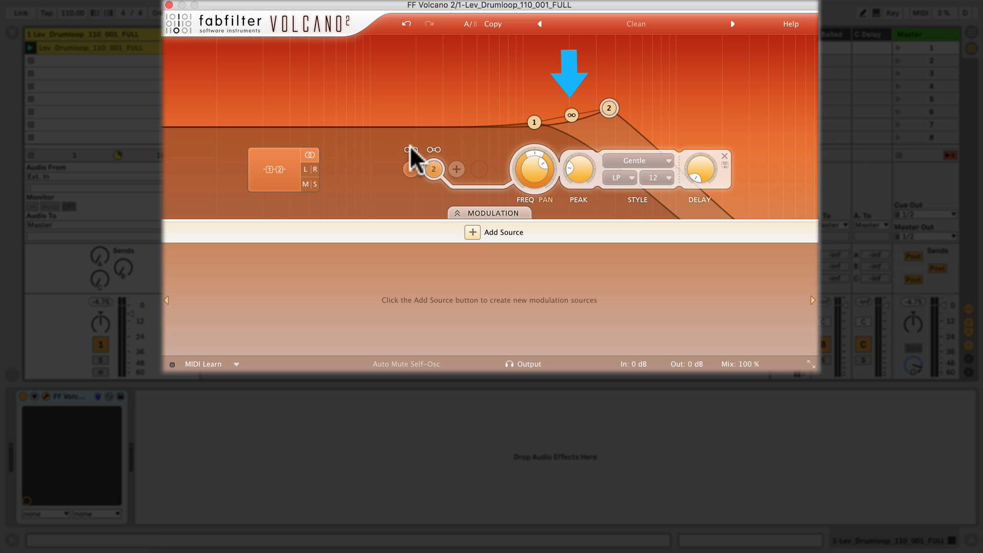
{"action": "mouse_move", "coordinate": [570, 112]}
{"action": "left_mouse_down"}
{"action": "mouse_move", "coordinate": [552, 97]}
{"action": "mouse_move", "coordinate": [622, 74]}
{"action": "mouse_move", "coordinate": [556, 123]}
{"action": "mouse_move", "coordinate": [589, 83]}
{"action": "mouse_move", "coordinate": [627, 99]}
{"action": "mouse_move", "coordinate": [560, 98]}
{"action": "mouse_move", "coordinate": [651, 101]}
{"action": "mouse_move", "coordinate": [562, 116]}
{"action": "mouse_move", "coordinate": [560, 101]}
{"action": "left_mouse_up"}
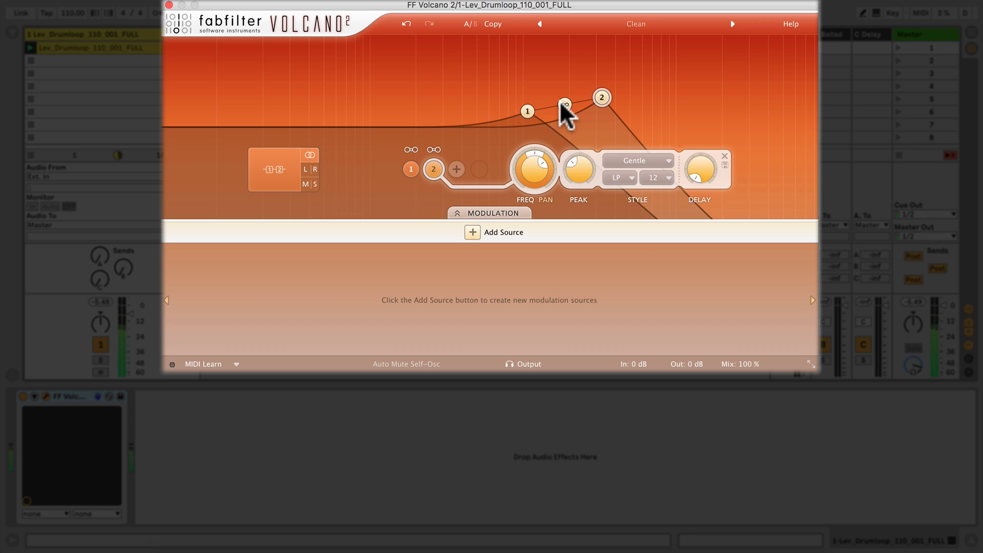
- Cycle filter 2's slope through the available settings and leave it at 48
{"action": "left_click", "coordinate": [601, 97], "text": "shift"}
{"action": "left_click", "coordinate": [601, 97], "text": "shift"}
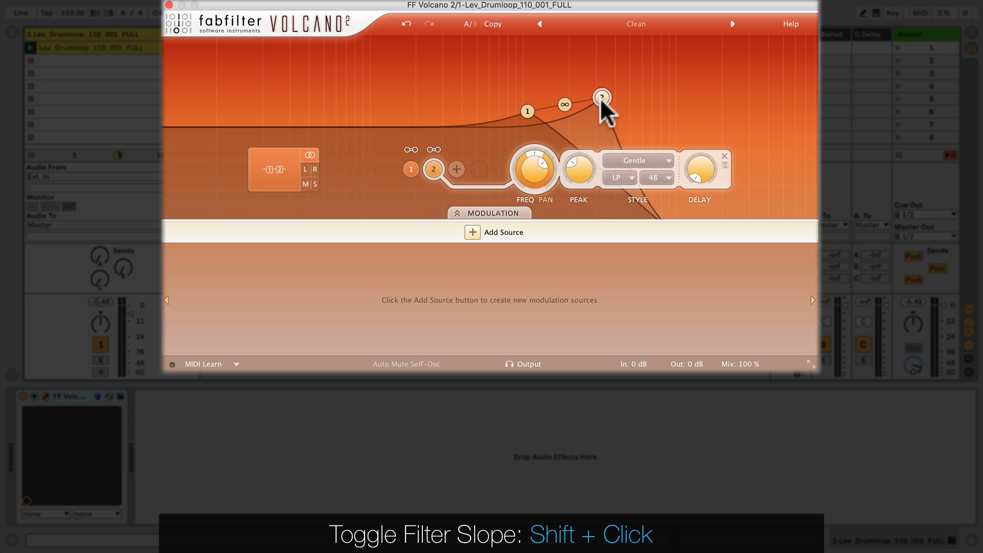
{"action": "left_click", "coordinate": [600, 97], "text": "shift"}
{"action": "left_click", "coordinate": [599, 97], "text": "shift"}
{"action": "left_click", "coordinate": [599, 98], "text": "shift"}
{"action": "left_click", "coordinate": [656, 177]}
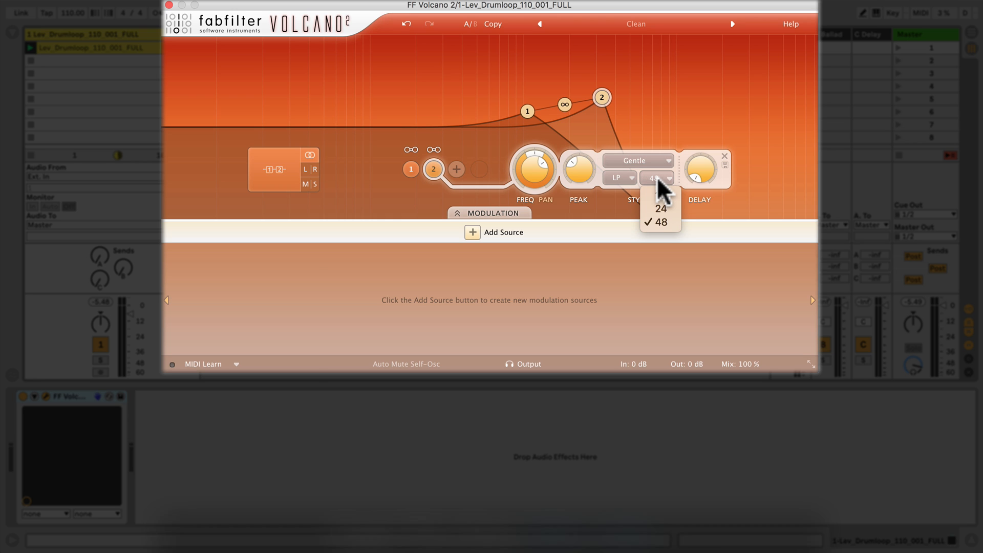
{"action": "left_click", "coordinate": [657, 177]}
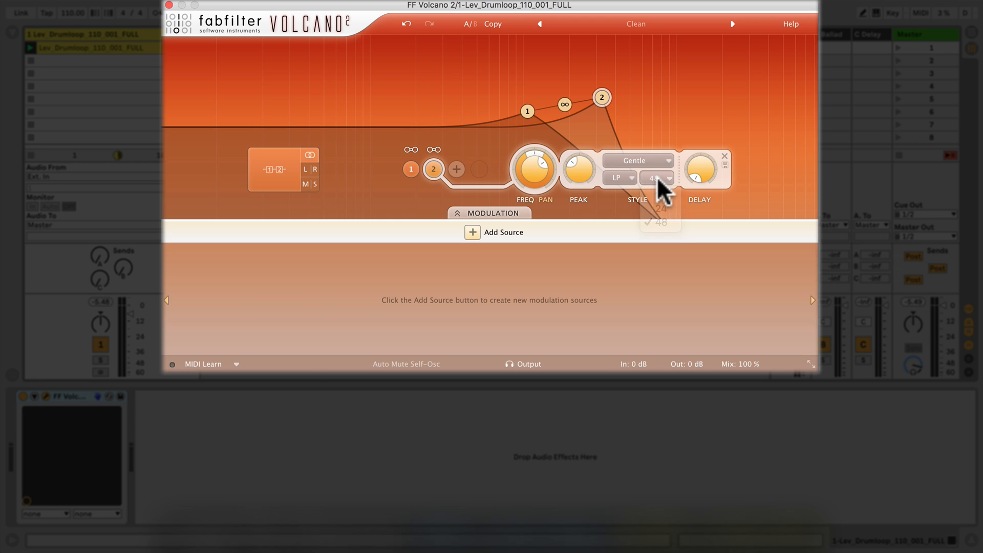
- Switch filter 1's response from low-pass through HP to BP, and check the response options
{"action": "left_click", "coordinate": [527, 107]}
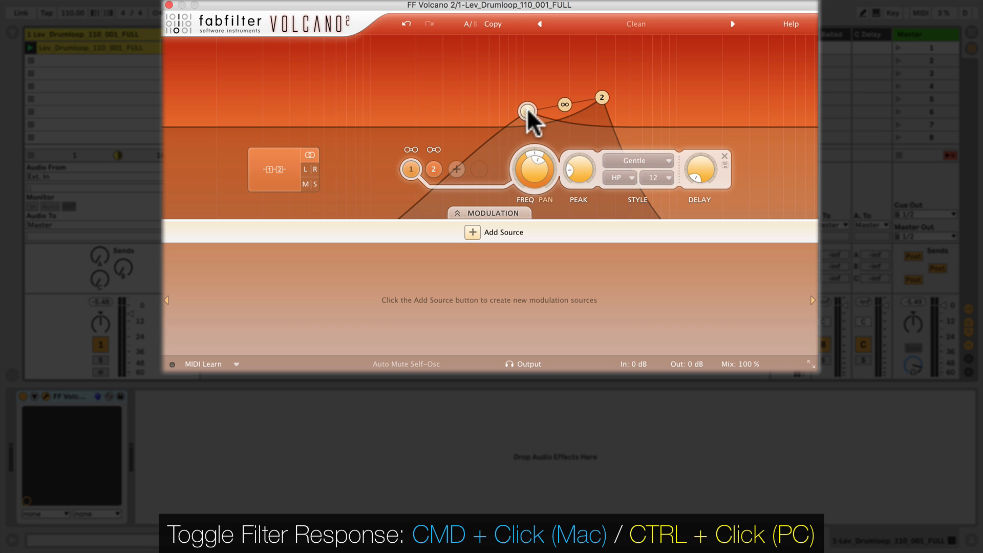
{"action": "left_click", "coordinate": [527, 108], "text": "super"}
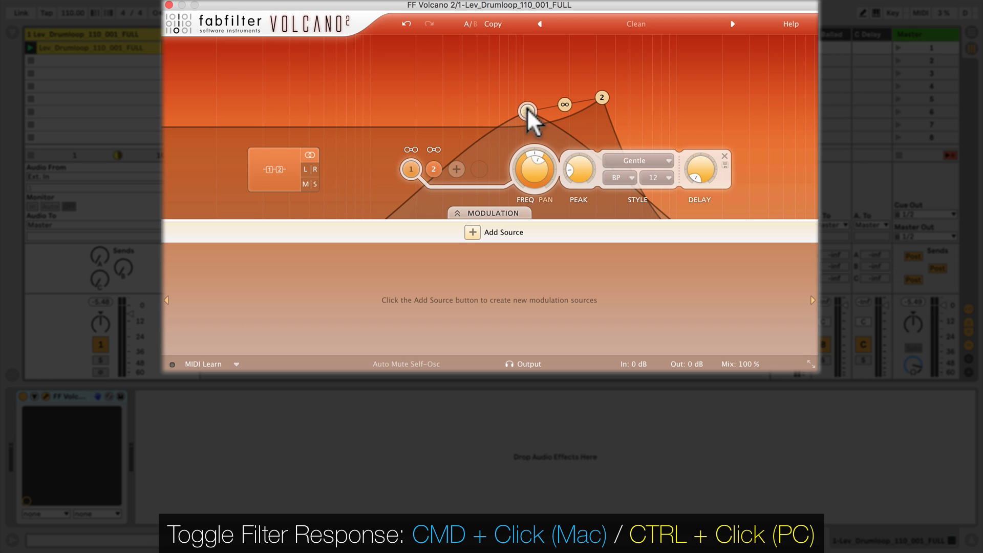
{"action": "left_click", "coordinate": [618, 175]}
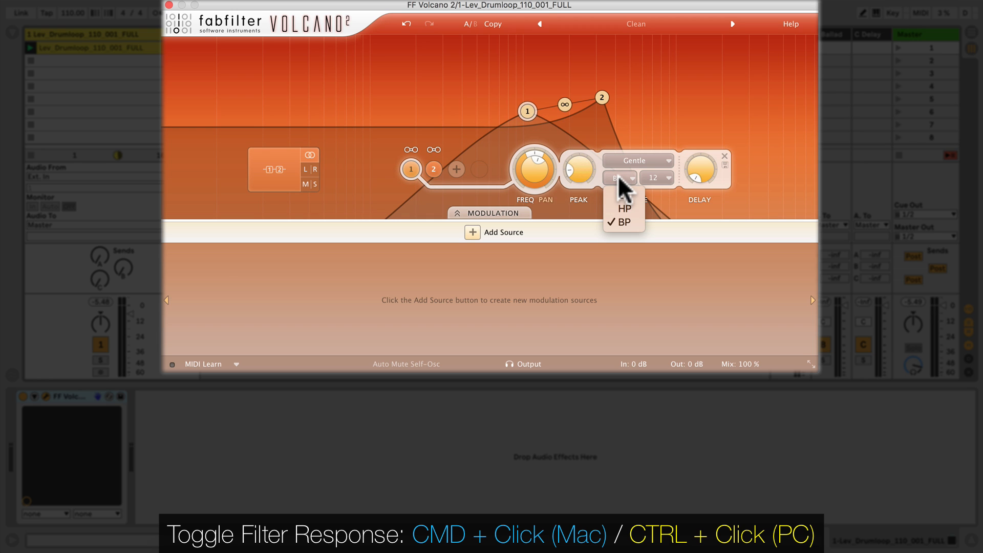
{"action": "left_click", "coordinate": [618, 175]}
- Raise filter 2's cutoff to widen the gap between the filters, and shift the linked pair slightly lower in frequency
{"action": "left_click_drag", "start_coordinate": [601, 96], "coordinate": [646, 96]}
{"action": "mouse_move", "coordinate": [583, 102]}
{"action": "left_mouse_down"}
{"action": "mouse_move", "coordinate": [523, 95]}
{"action": "mouse_move", "coordinate": [609, 74]}
{"action": "mouse_move", "coordinate": [574, 121]}
{"action": "mouse_move", "coordinate": [646, 68]}
{"action": "mouse_move", "coordinate": [540, 85]}
{"action": "mouse_move", "coordinate": [609, 92]}
{"action": "mouse_move", "coordinate": [548, 86]}
{"action": "mouse_move", "coordinate": [601, 82]}
{"action": "mouse_move", "coordinate": [569, 97]}
{"action": "left_mouse_up"}
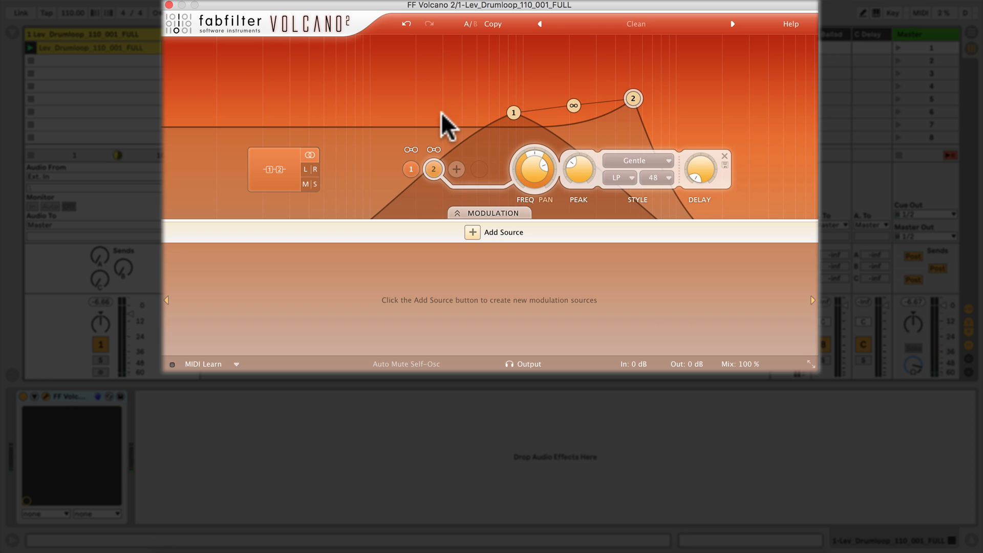
- View the two-filter routing options, try the L/R and M/S channel modes, and return to stereo processing
{"action": "left_click", "coordinate": [279, 164]}
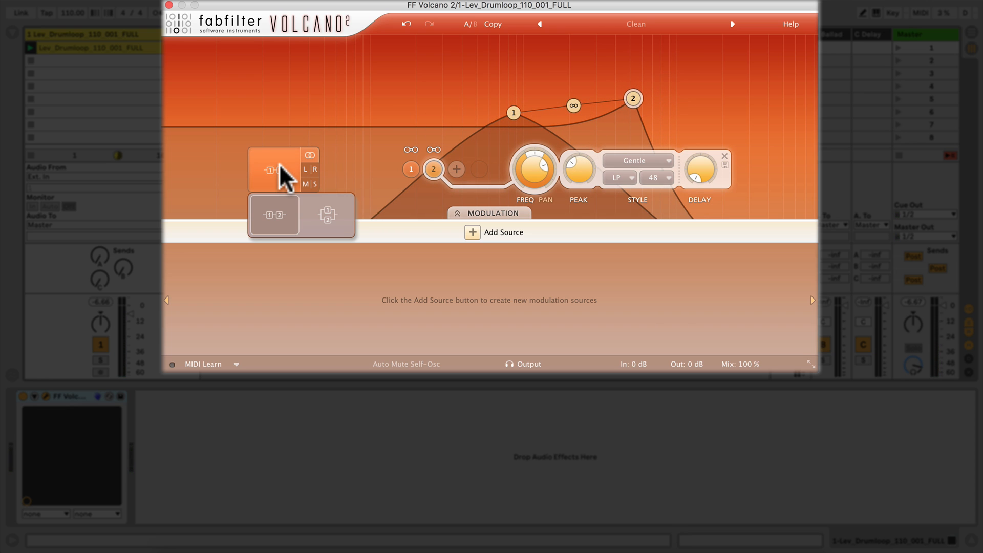
{"action": "left_click", "coordinate": [278, 163]}
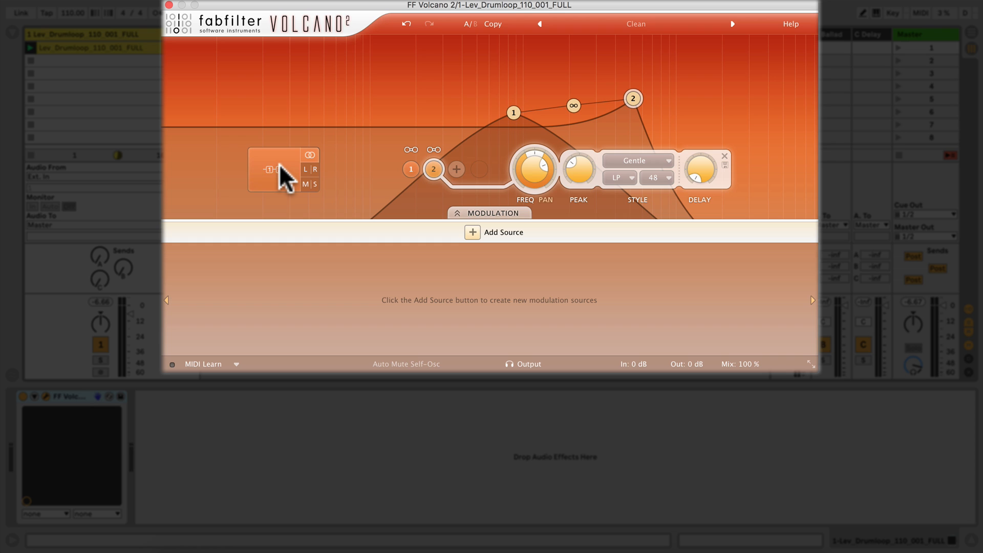
{"action": "left_click", "coordinate": [306, 169]}
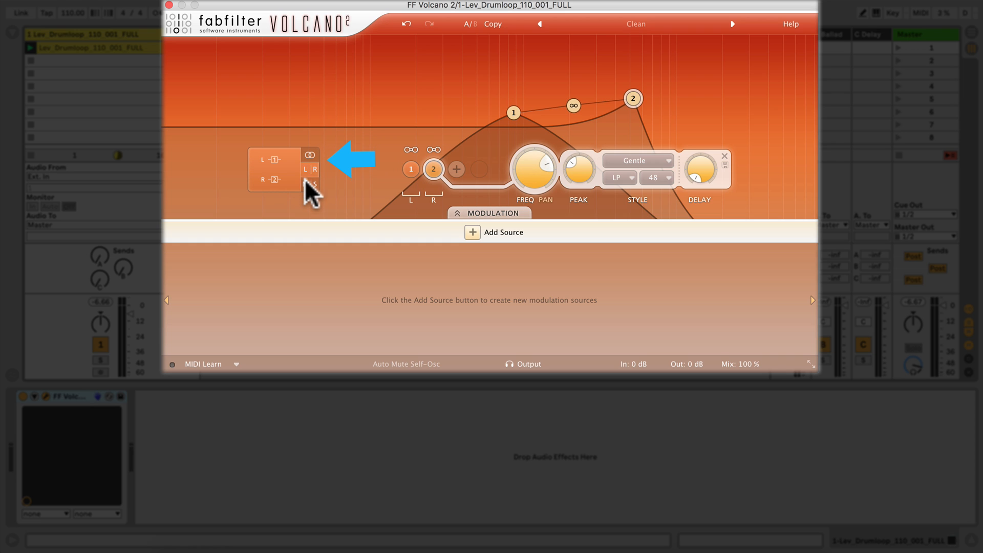
{"action": "left_click", "coordinate": [303, 183]}
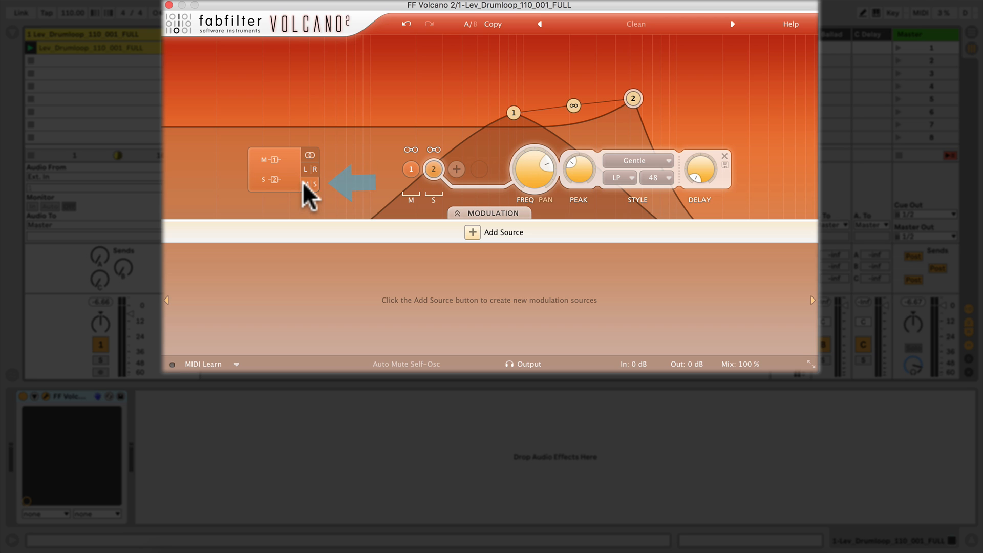
{"action": "left_click", "coordinate": [310, 154]}
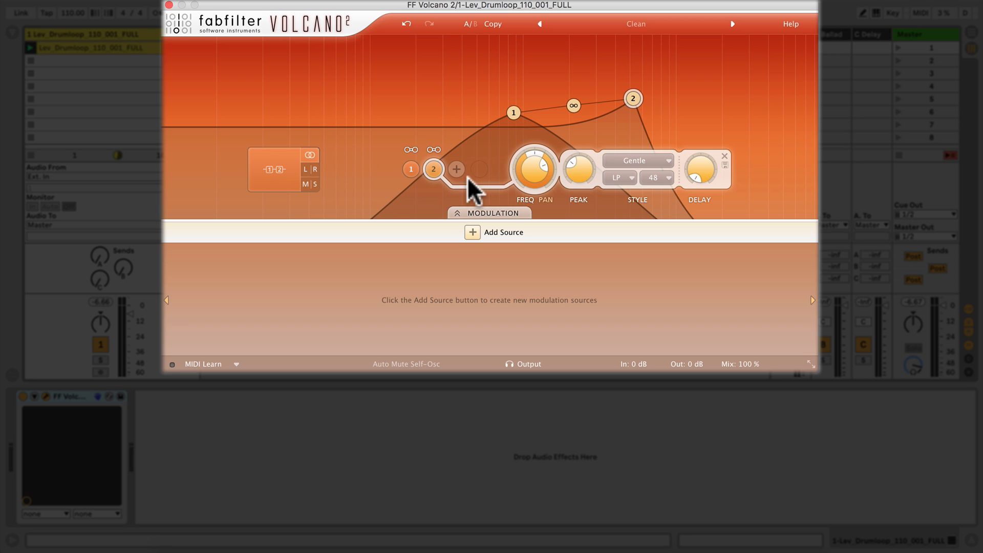
- Add filters 3 and 4, view the four-filter routing options, and remove both added filters
{"action": "left_click", "coordinate": [456, 169]}
{"action": "left_click", "coordinate": [478, 169]}
{"action": "left_click", "coordinate": [275, 167]}
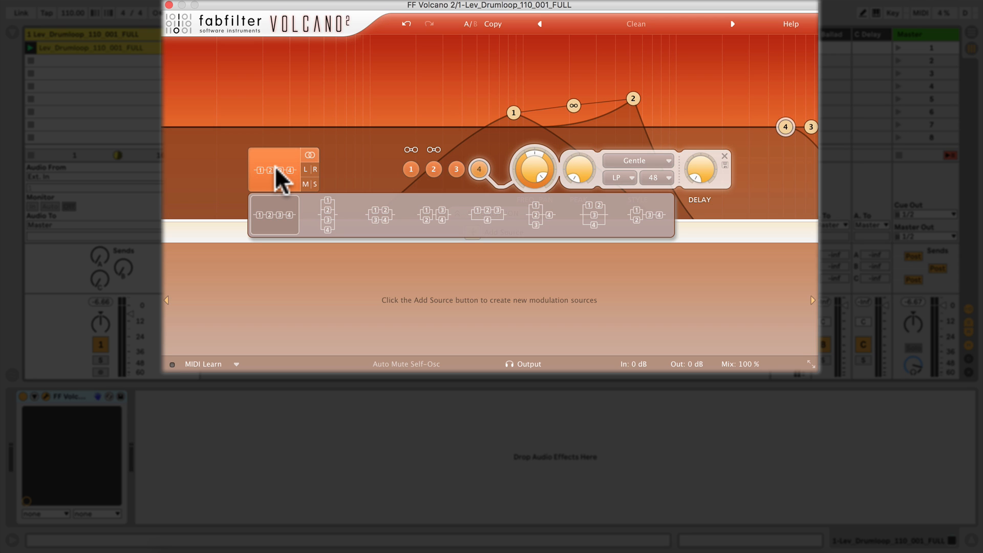
{"action": "left_click", "coordinate": [275, 166]}
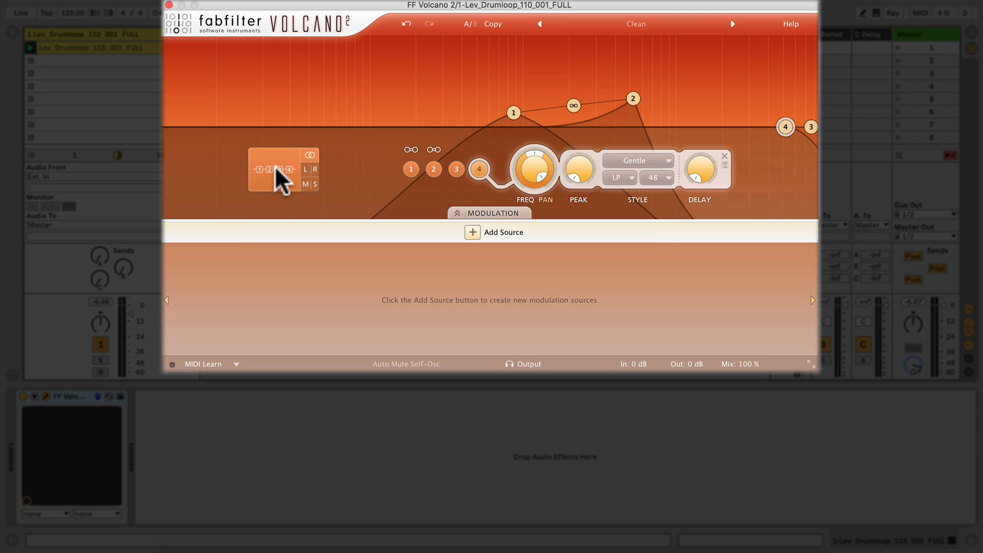
{"action": "left_click", "coordinate": [724, 155]}
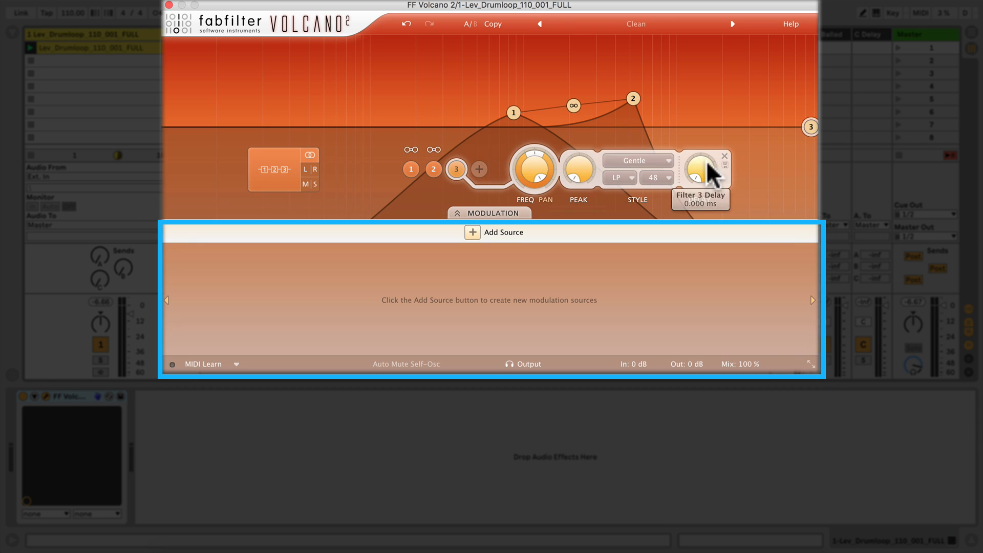
{"action": "left_click", "coordinate": [724, 155]}
- Add an XLFO modulation source and assign it to the frequency of filter 2 and of filter 1
{"action": "left_click", "coordinate": [472, 232]}
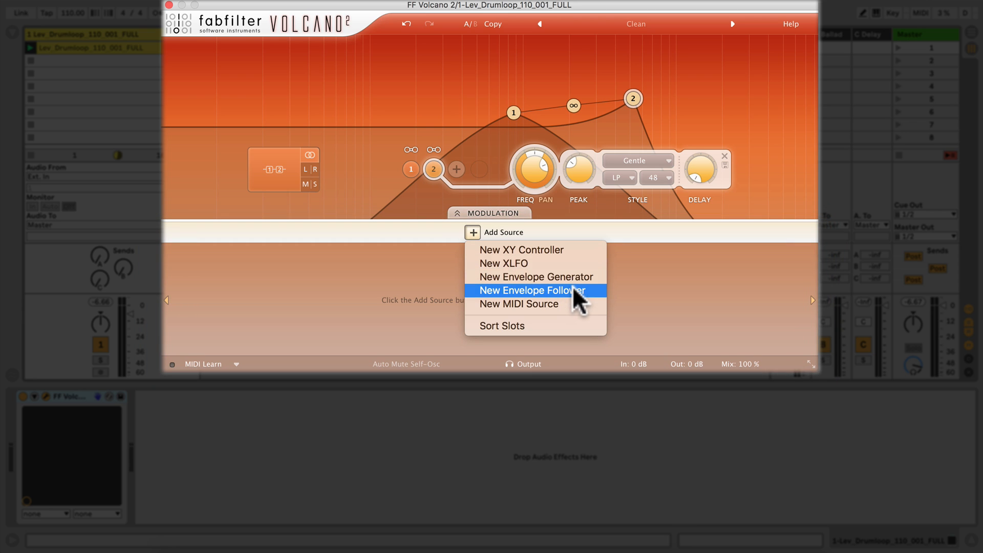
{"action": "left_click", "coordinate": [524, 263]}
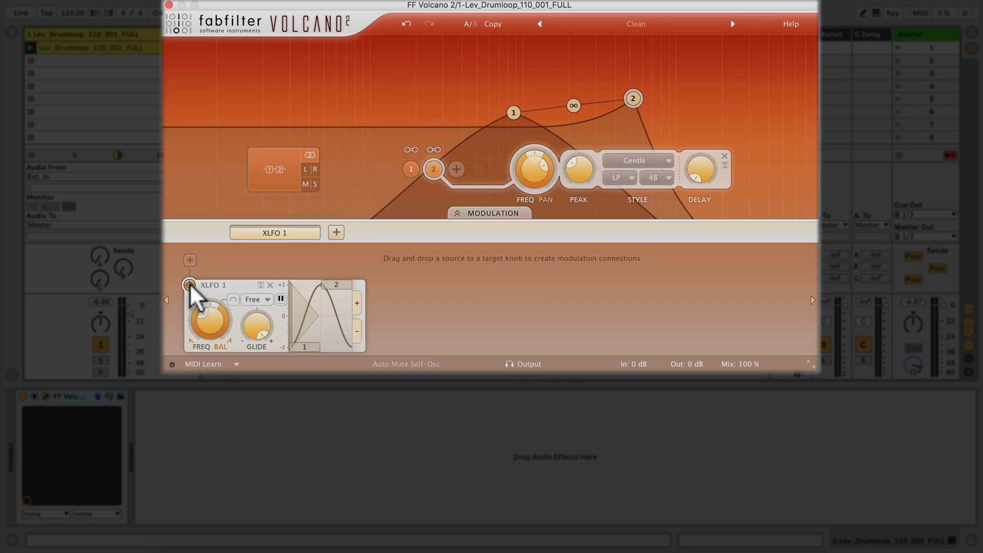
{"action": "left_click_drag", "start_coordinate": [189, 285], "coordinate": [534, 161]}
{"action": "left_click", "coordinate": [410, 163]}
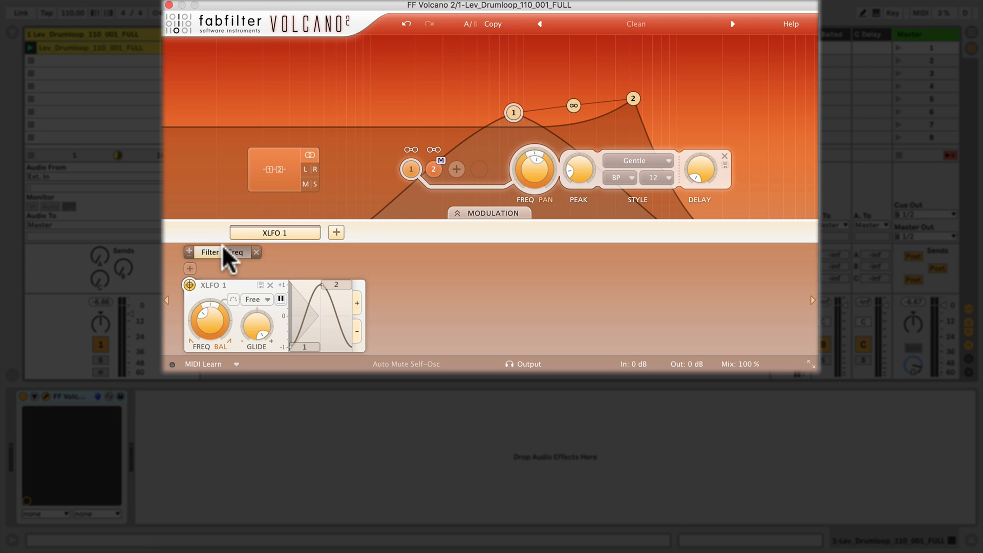
{"action": "left_click_drag", "start_coordinate": [189, 284], "coordinate": [532, 165]}
- Try an XLFO 1 frequency of 8.093 Hz and bring it back down to a slower rate
{"action": "left_click_drag", "start_coordinate": [210, 310], "coordinate": [243, 269]}
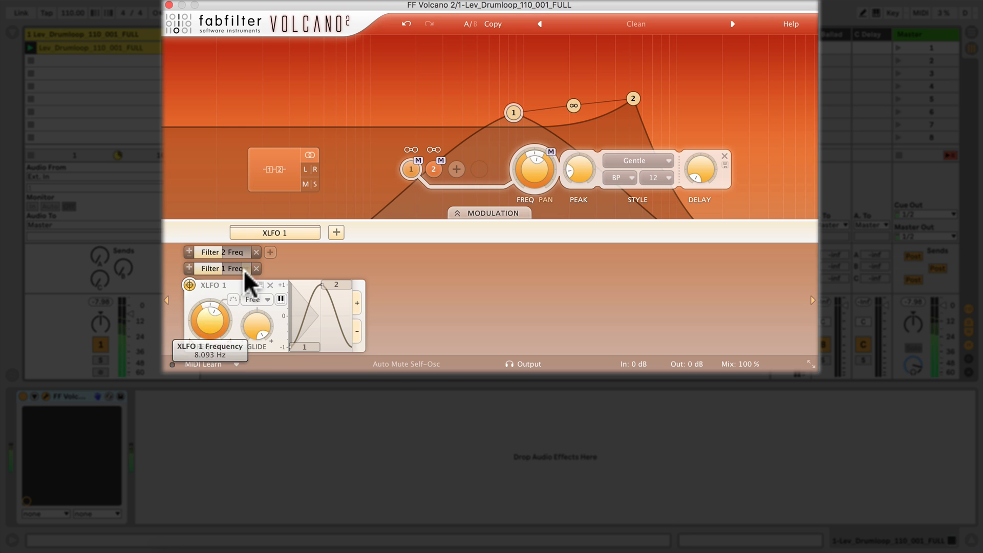
{"action": "left_click", "coordinate": [247, 269]}
{"action": "left_click", "coordinate": [244, 264]}
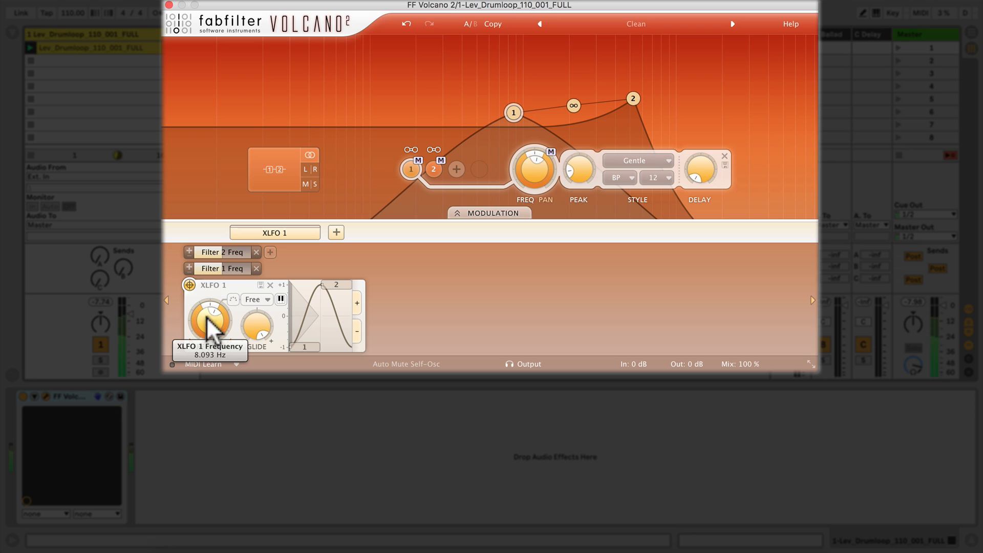
{"action": "left_click_drag", "start_coordinate": [207, 317], "coordinate": [216, 341]}
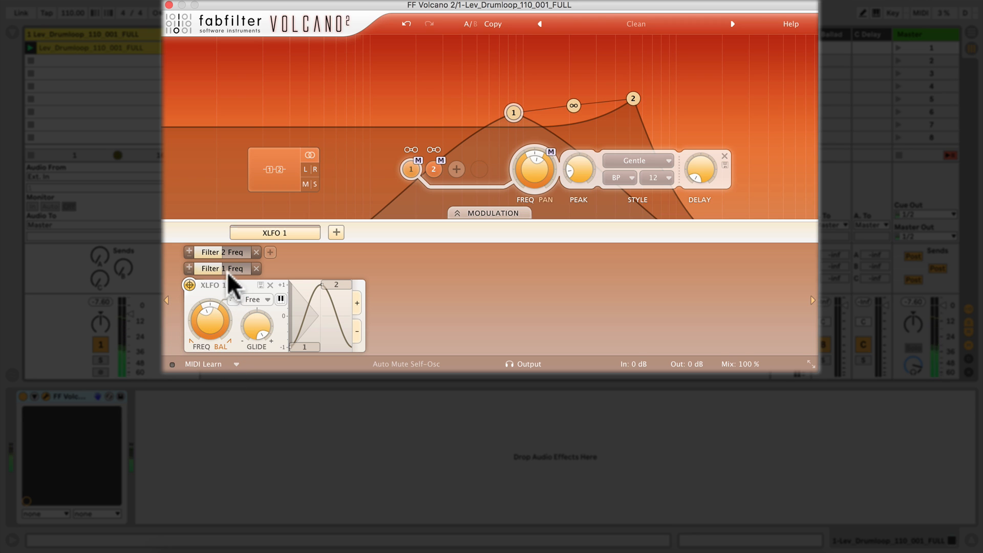
- Increase XLFO 1's modulation amount on Filter 1 Freq and raise Filter 2 Freq to the maximum amount
{"action": "left_click_drag", "start_coordinate": [223, 268], "coordinate": [292, 271]}
{"action": "left_click_drag", "start_coordinate": [224, 251], "coordinate": [281, 250]}
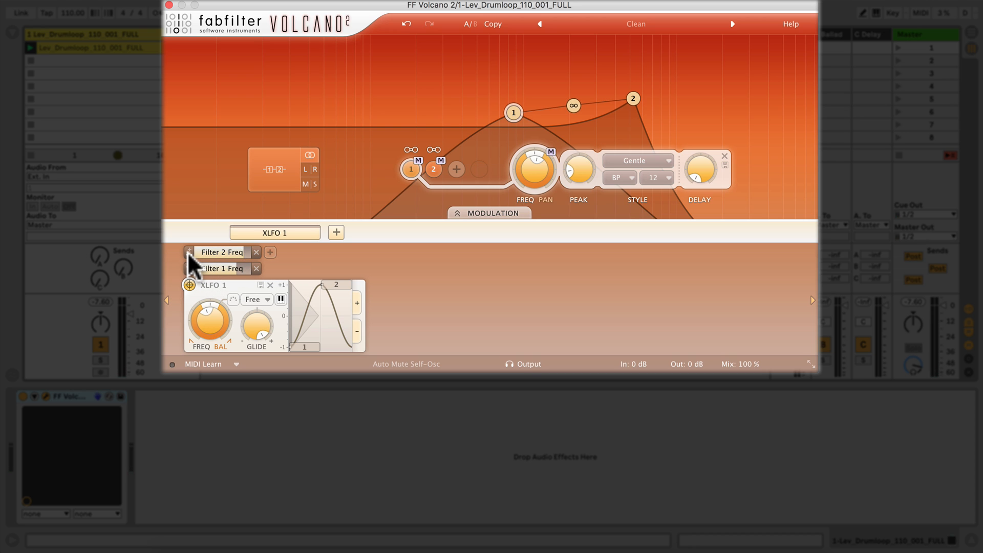
- Play the drum loop and set XLFO 1's frequency to about 2.822 Hz
{"action": "key", "text": "space"}
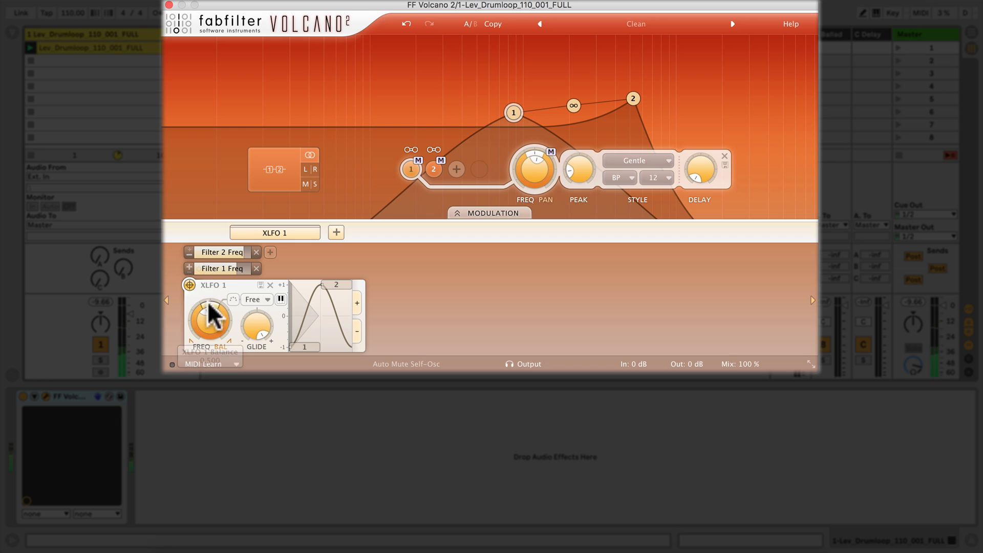
{"action": "mouse_move", "coordinate": [209, 314]}
{"action": "left_mouse_down"}
{"action": "mouse_move", "coordinate": [219, 265]}
{"action": "mouse_move", "coordinate": [223, 319]}
{"action": "left_mouse_up"}
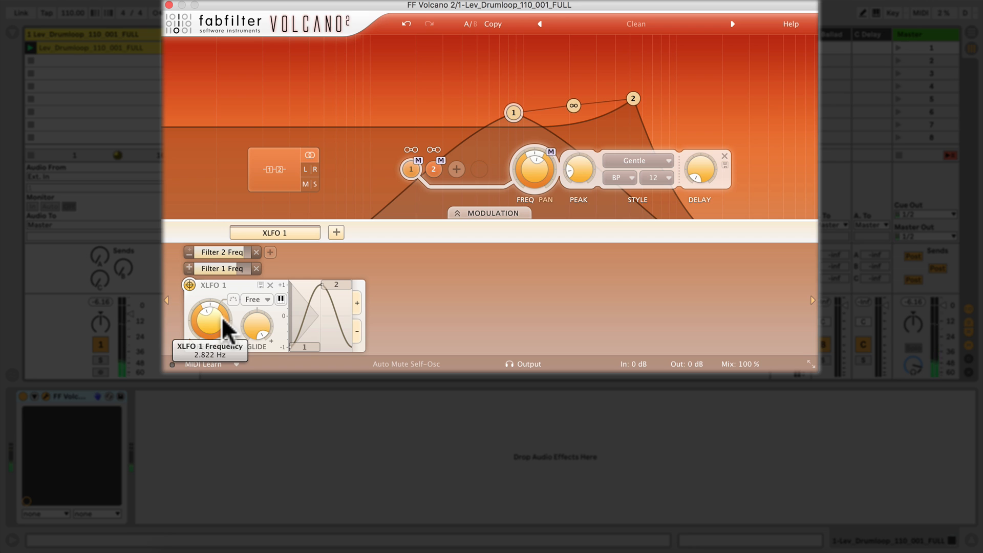
- Change the style of filter 1 and filter 2 to Hard
{"action": "left_click", "coordinate": [644, 159]}
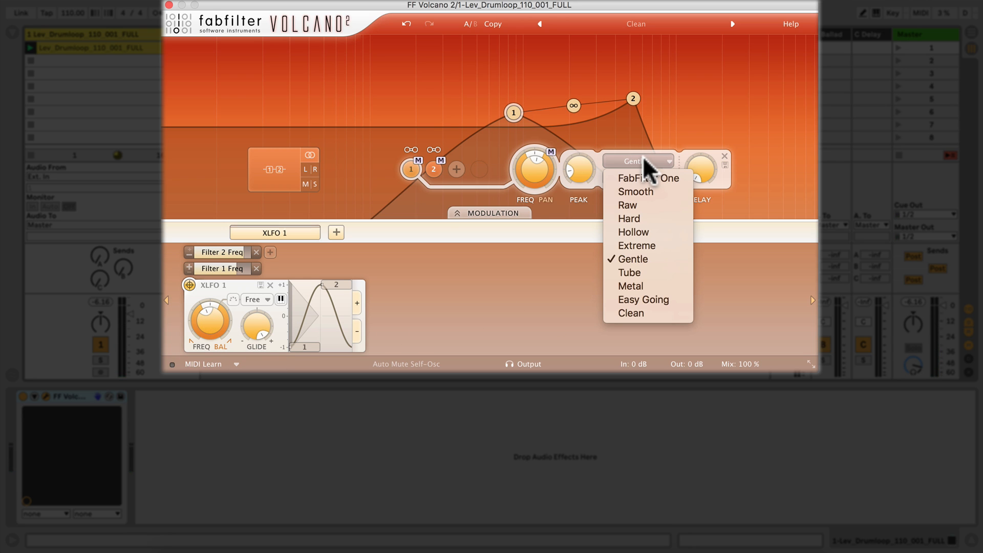
{"action": "left_click", "coordinate": [639, 219]}
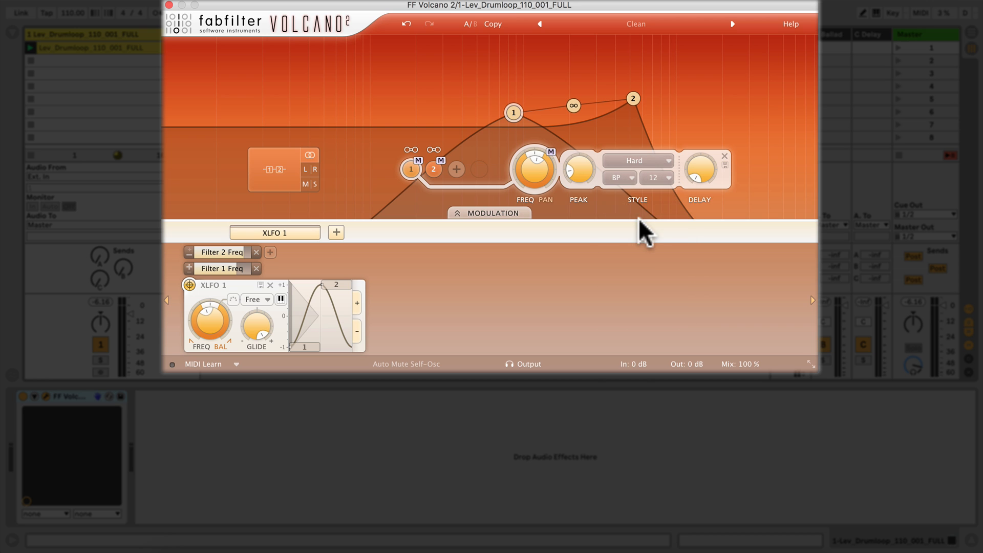
{"action": "left_click", "coordinate": [434, 169]}
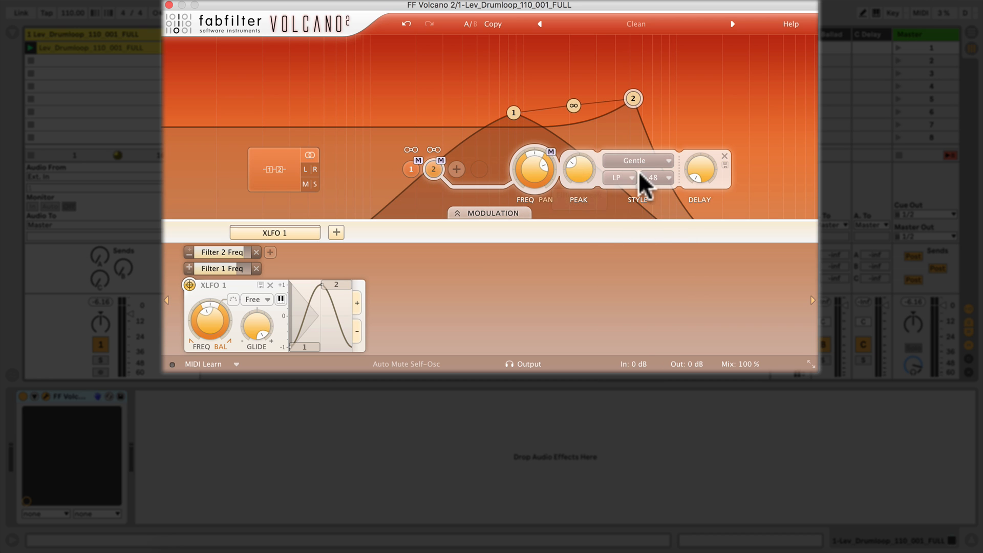
{"action": "left_click", "coordinate": [646, 161]}
{"action": "left_click", "coordinate": [639, 218]}
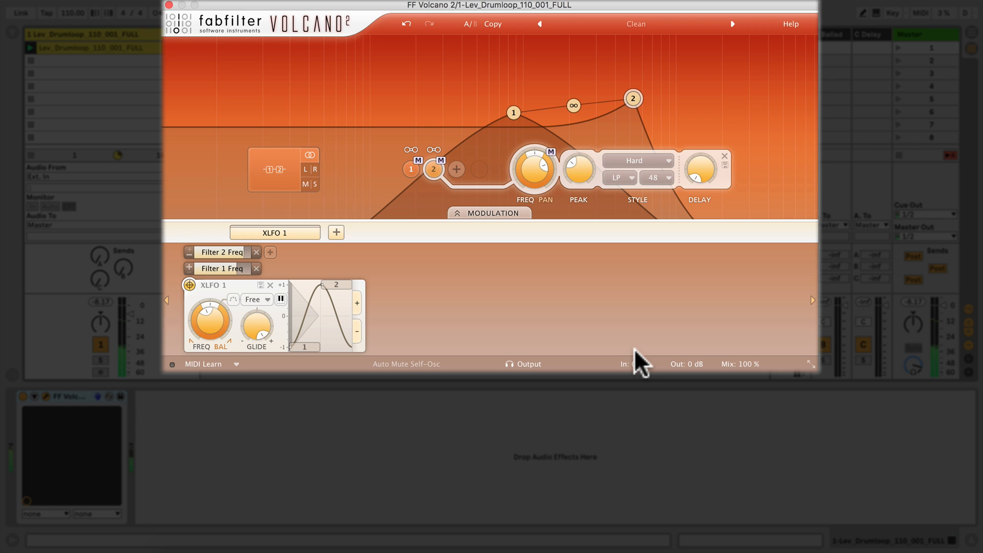
- Raise the input gain to +25 dB while symmetrically lowering the output to -25 dB, and bring the output gain back up
{"action": "mouse_move", "coordinate": [636, 368]}
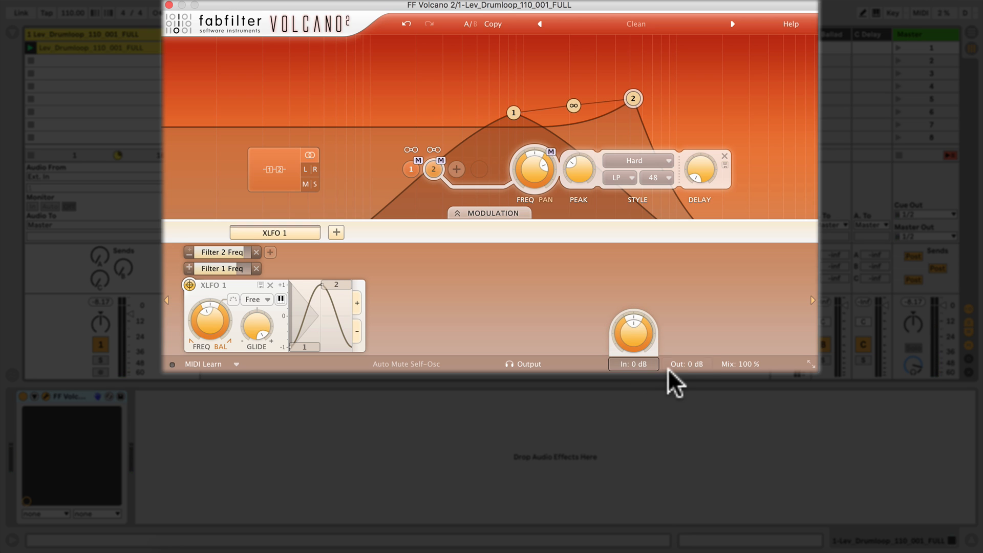
{"action": "left_click_drag", "start_coordinate": [642, 345], "coordinate": [642, 345]}
{"action": "mouse_move", "coordinate": [635, 338]}
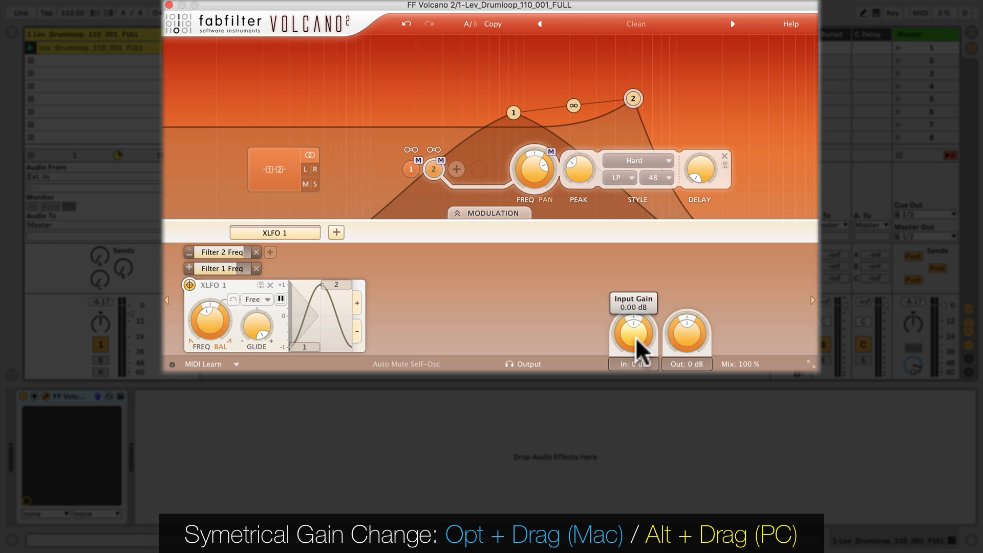
{"action": "left_click_drag", "start_coordinate": [635, 337], "coordinate": [653, 263]}
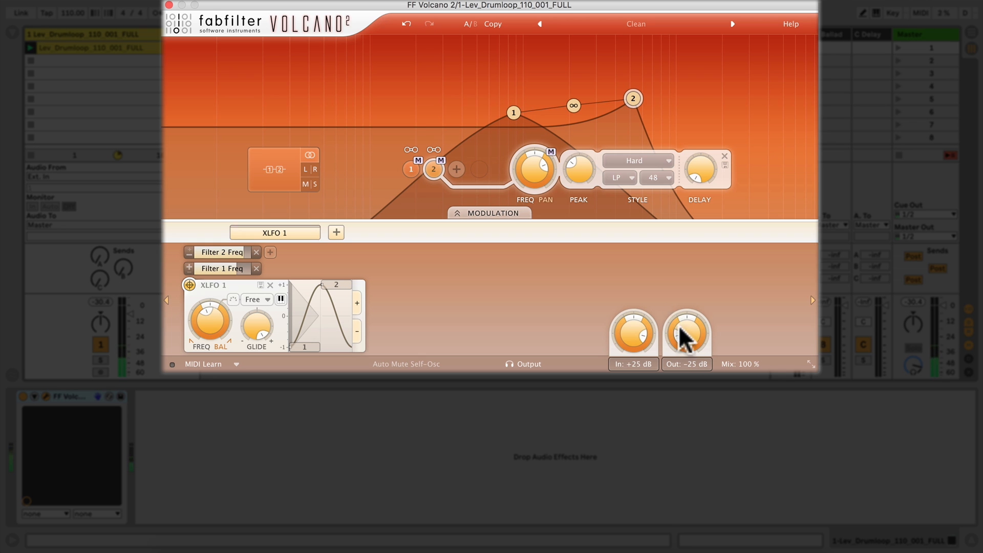
{"action": "left_click_drag", "start_coordinate": [689, 340], "coordinate": [692, 297]}
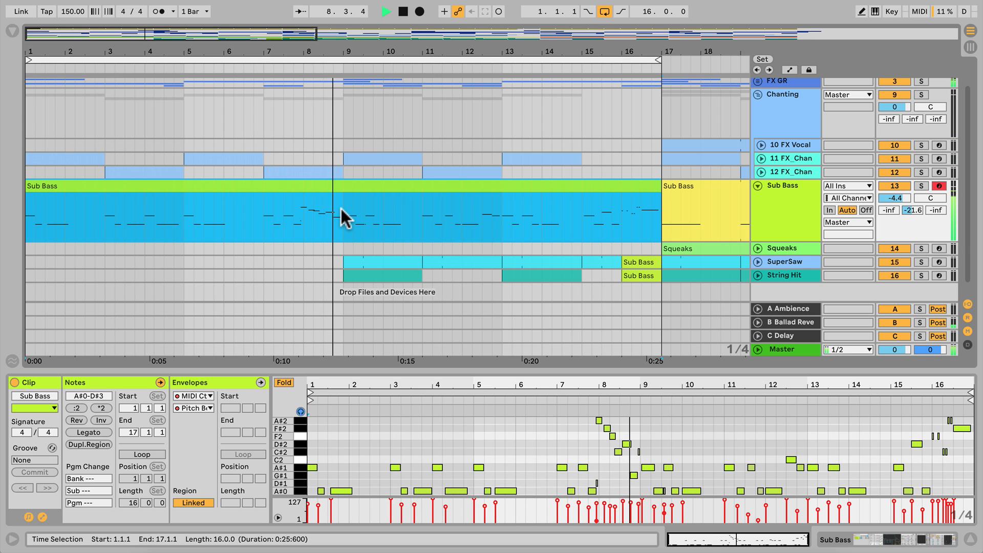
- Solo the Sub Bass track, show its device chain, and play it briefly on its own
{"action": "key", "text": "space"}
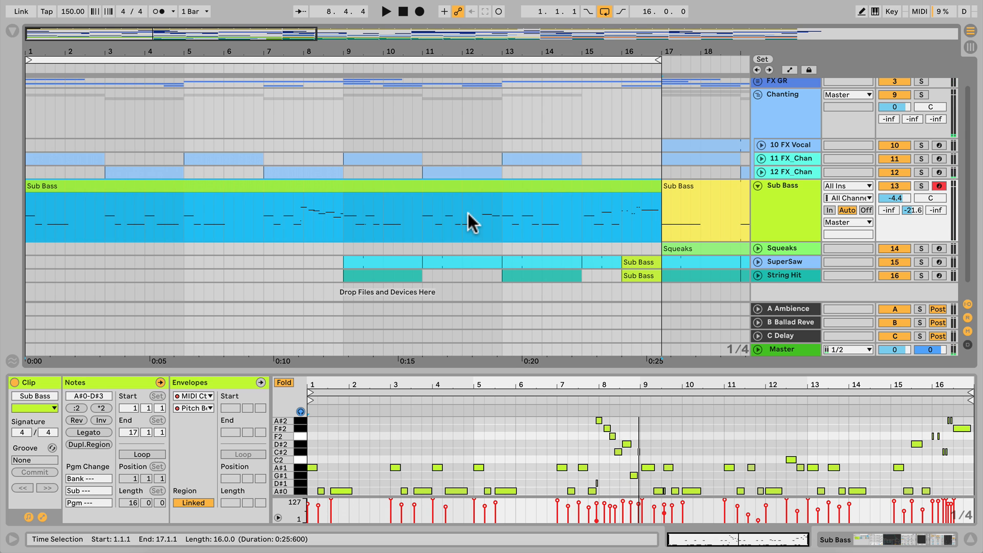
{"action": "left_click", "coordinate": [920, 185]}
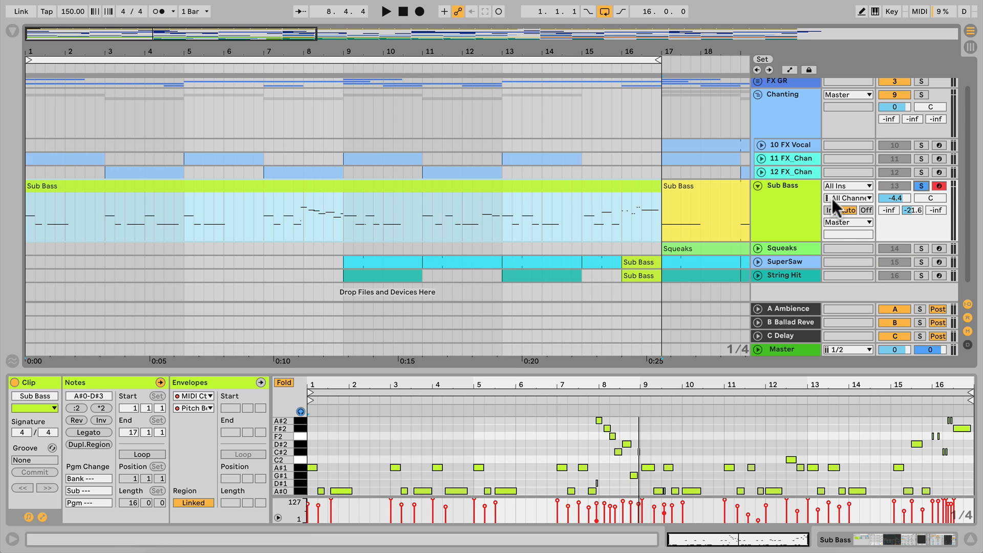
{"action": "left_click", "coordinate": [797, 201]}
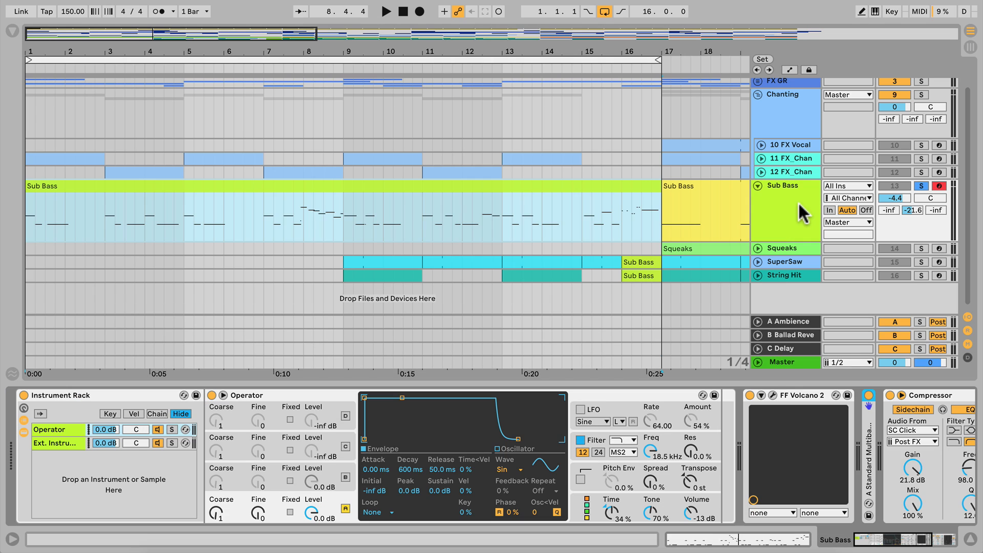
{"action": "key", "text": "space"}
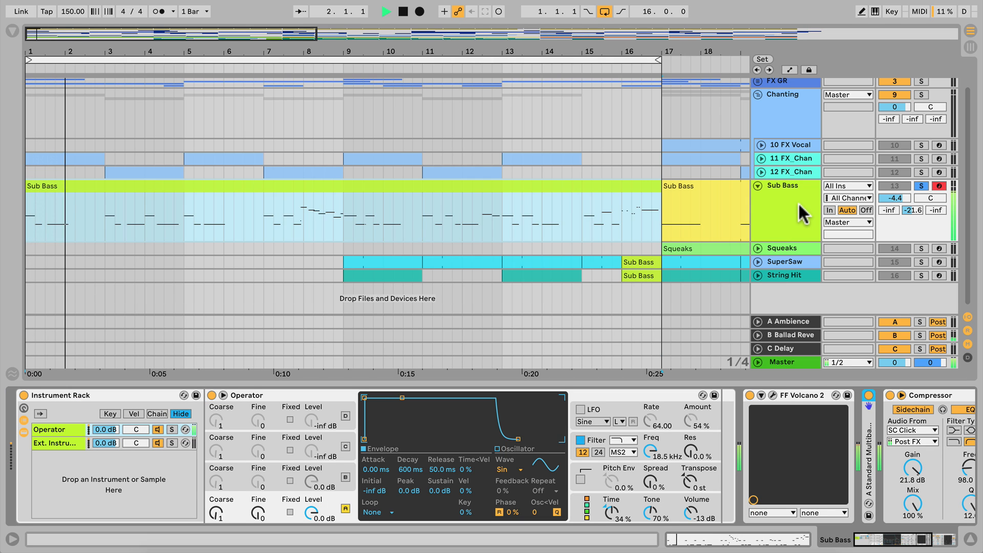
{"action": "key", "text": "space"}
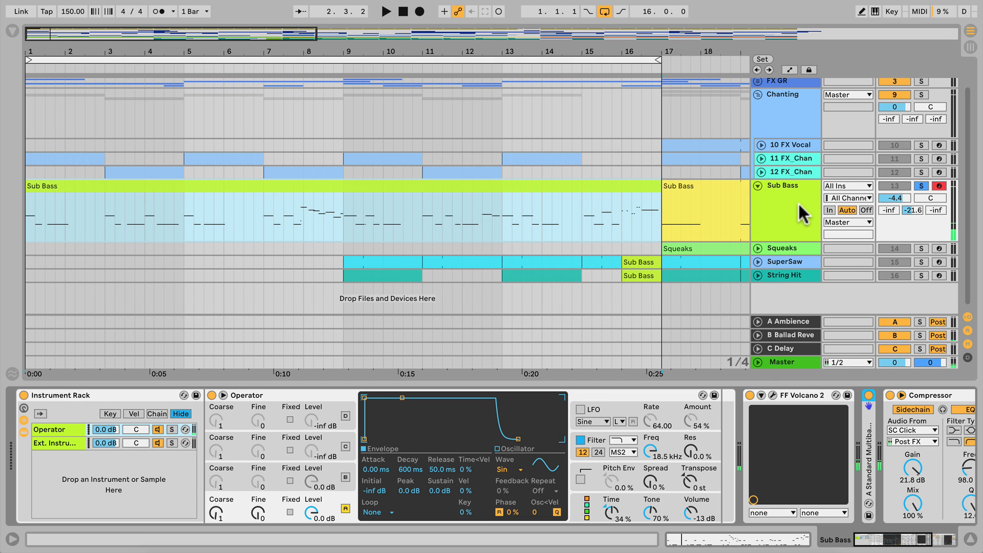
- Compare the soloed Sub Bass with FF Volcano 2 bypassed and with it switched back on
{"action": "left_click", "coordinate": [749, 395]}
{"action": "key", "text": "space"}
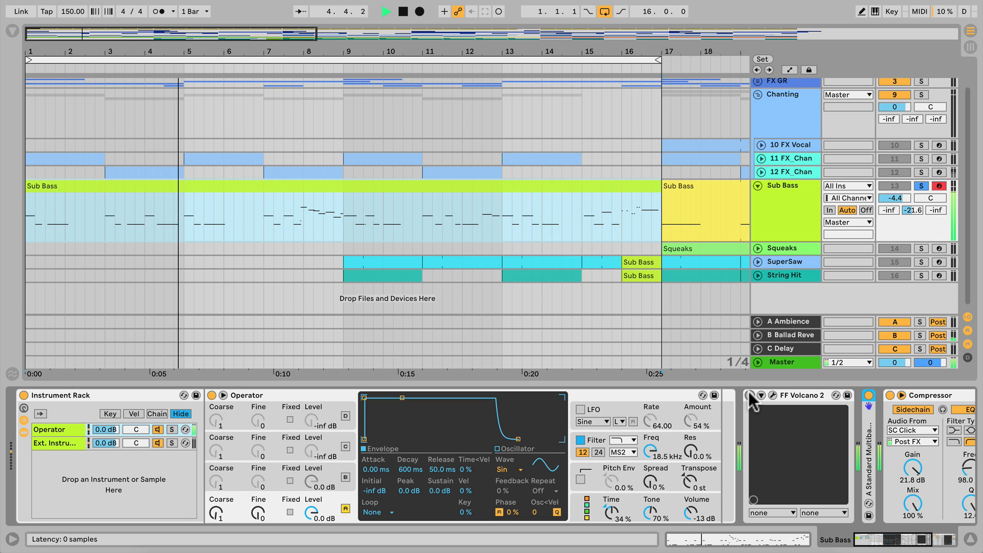
{"action": "key", "text": "space"}
{"action": "left_click", "coordinate": [749, 395]}
{"action": "key", "text": "space"}
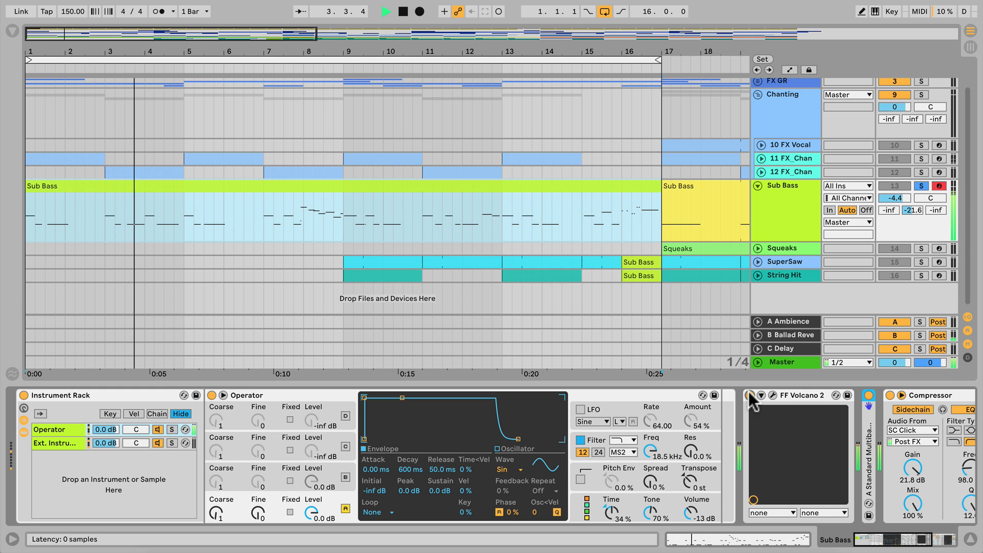
{"action": "key", "text": "space"}
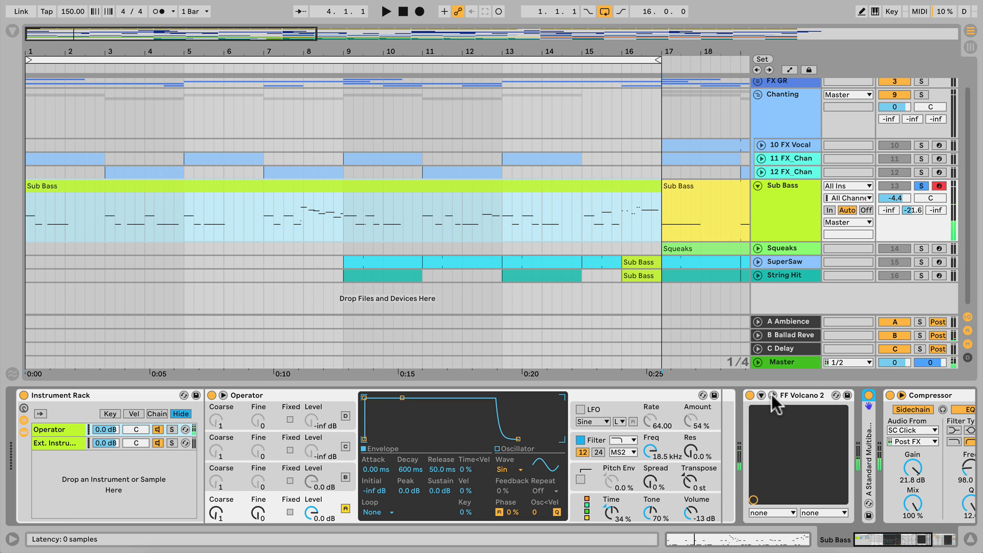
- Open the Sub Bass track's Volcano 2 interface, view the Envelope Generator 1 targets, and try different Filter 1 Freq slot levels
{"action": "left_click", "coordinate": [772, 395]}
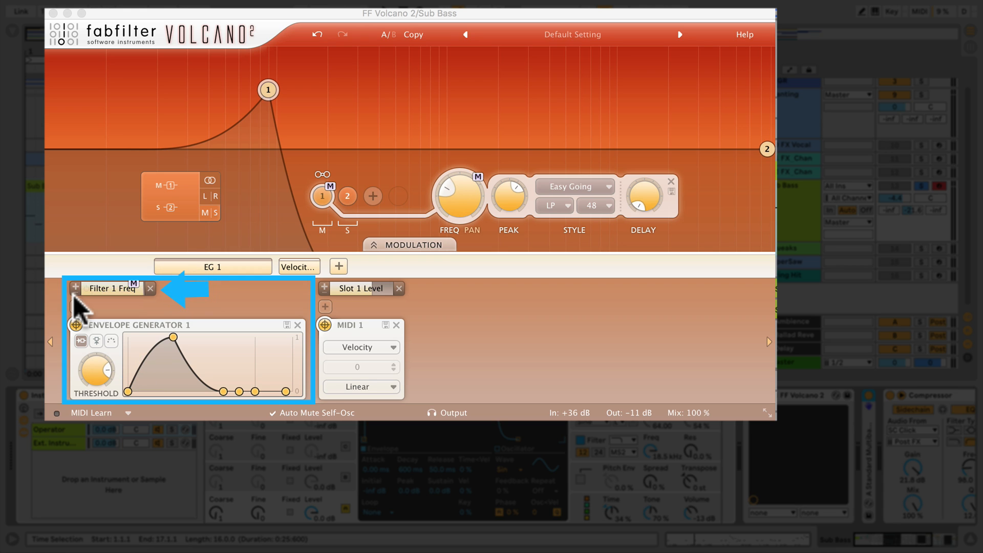
{"action": "left_click", "coordinate": [137, 288]}
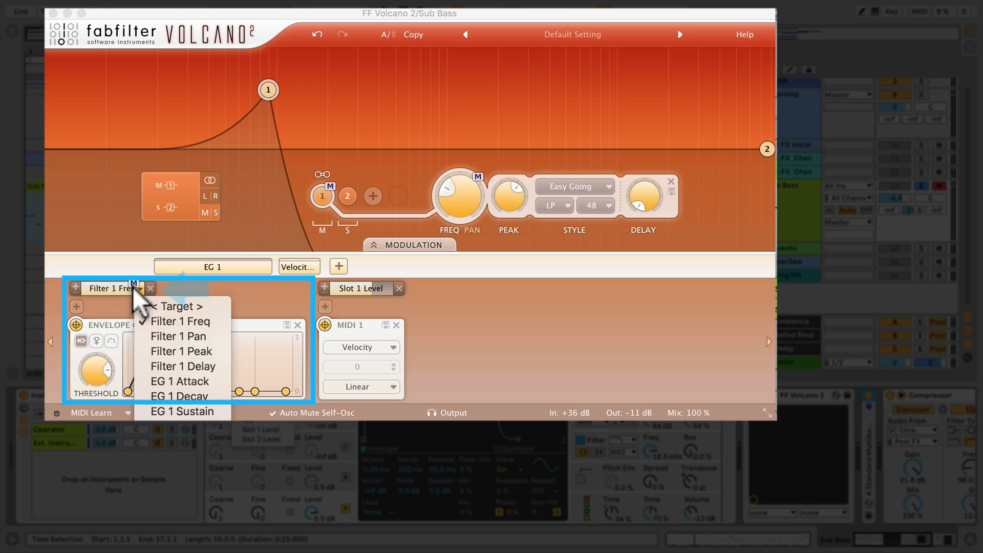
{"action": "left_click", "coordinate": [87, 288]}
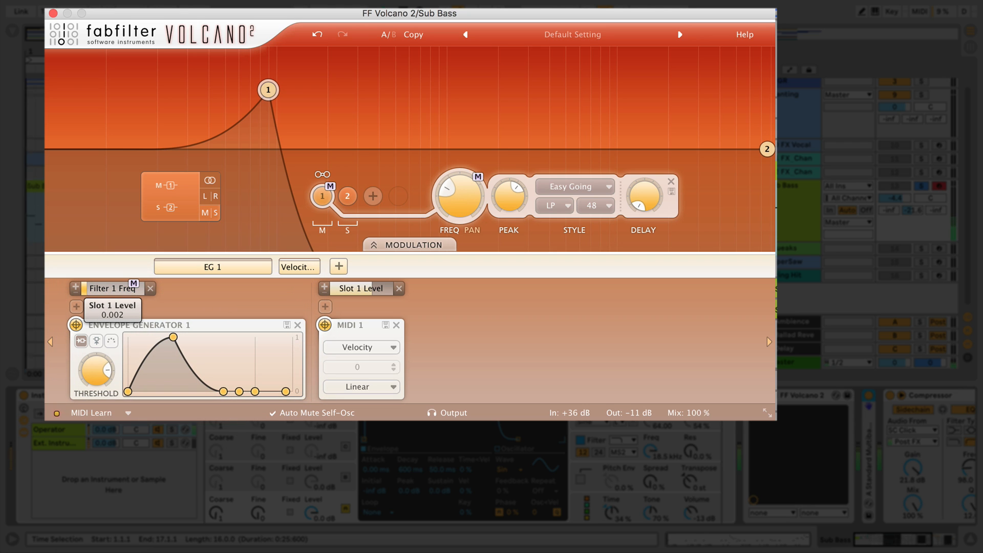
{"action": "left_click_drag", "start_coordinate": [87, 287], "coordinate": [117, 287]}
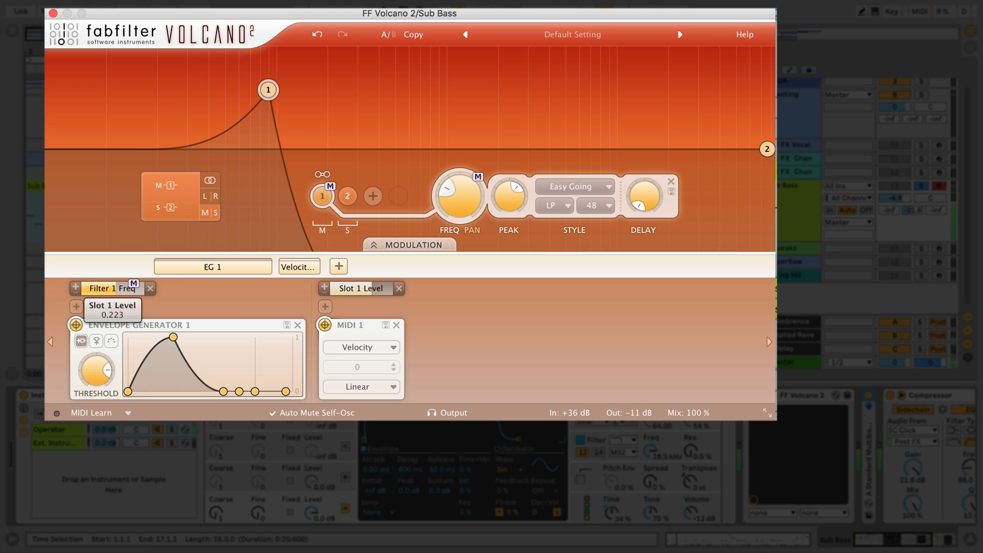
{"action": "left_click_drag", "start_coordinate": [59, 306], "coordinate": [109, 312]}
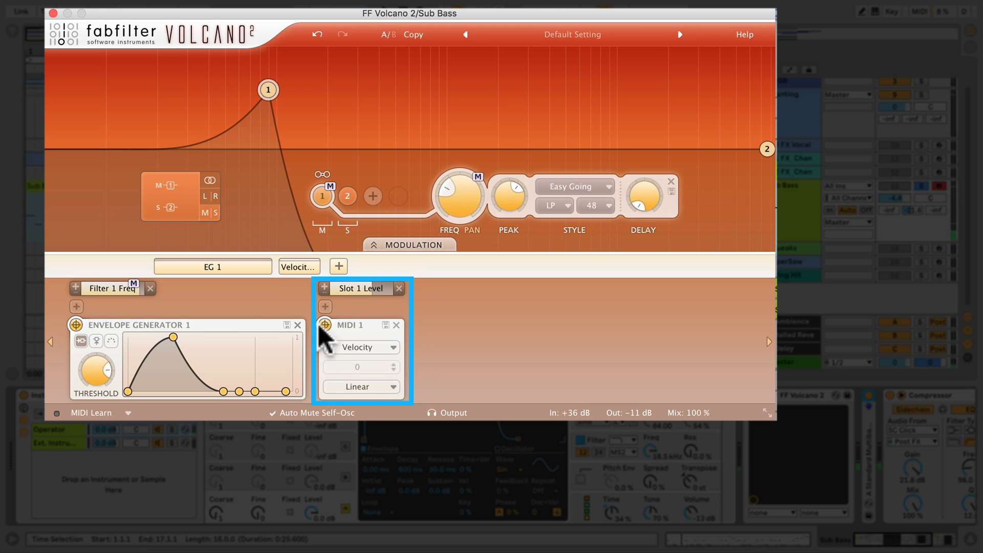
- Examine the MIDI 1 source options and the Ext. Instrument chain's MIDI To track and Volcano 2 channel choices
{"action": "left_click", "coordinate": [368, 347]}
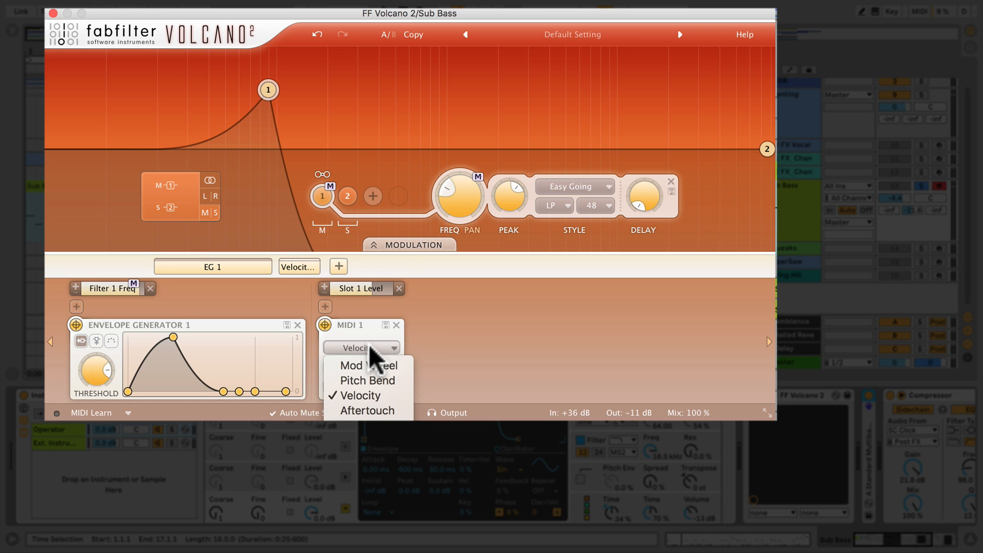
{"action": "left_click", "coordinate": [368, 345]}
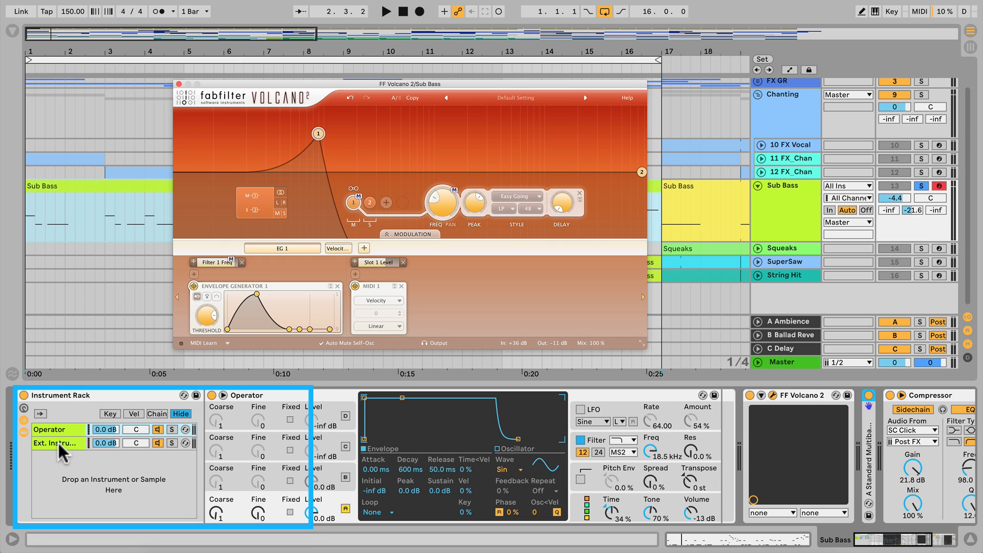
{"action": "left_click", "coordinate": [58, 442]}
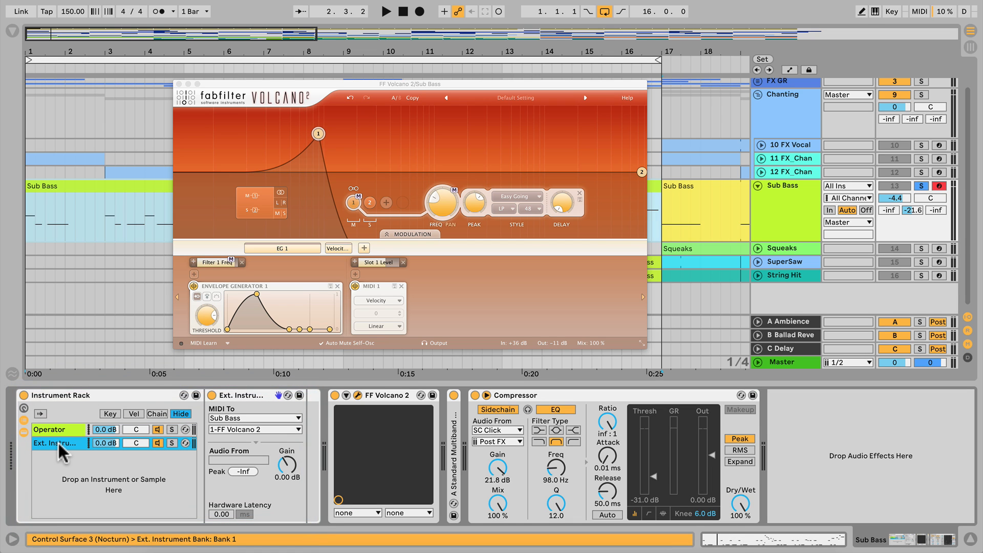
{"action": "left_click", "coordinate": [250, 417]}
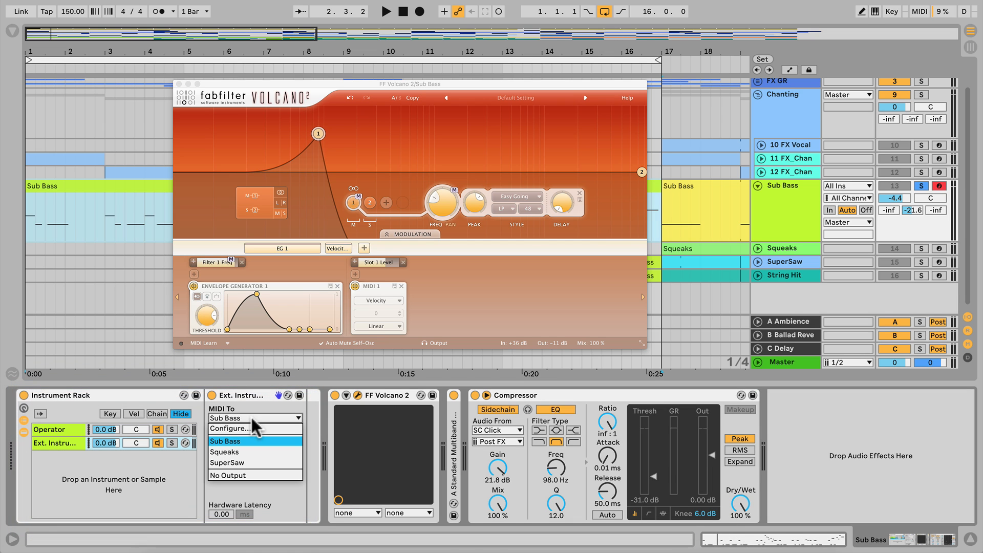
{"action": "left_click", "coordinate": [250, 415]}
{"action": "left_click", "coordinate": [251, 426]}
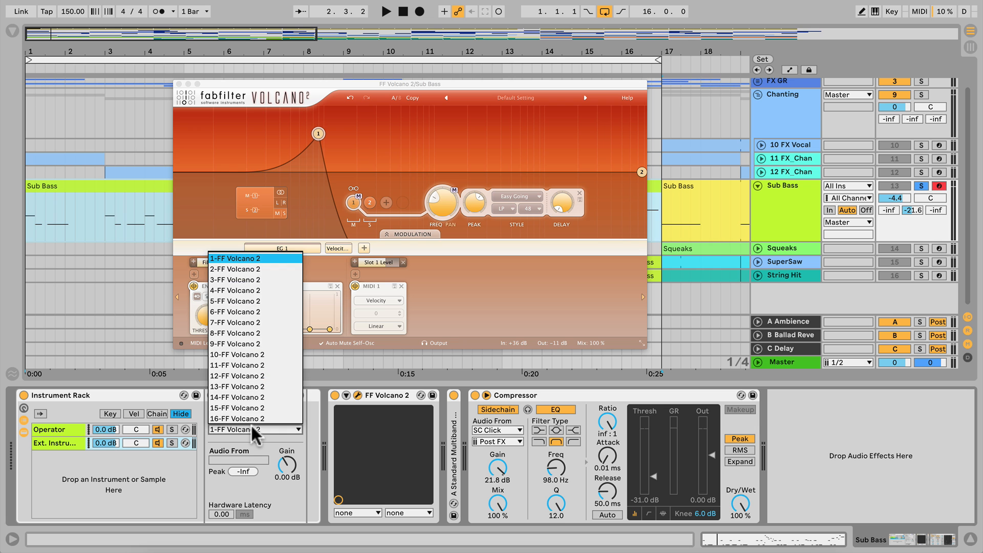
{"action": "left_click", "coordinate": [251, 425]}
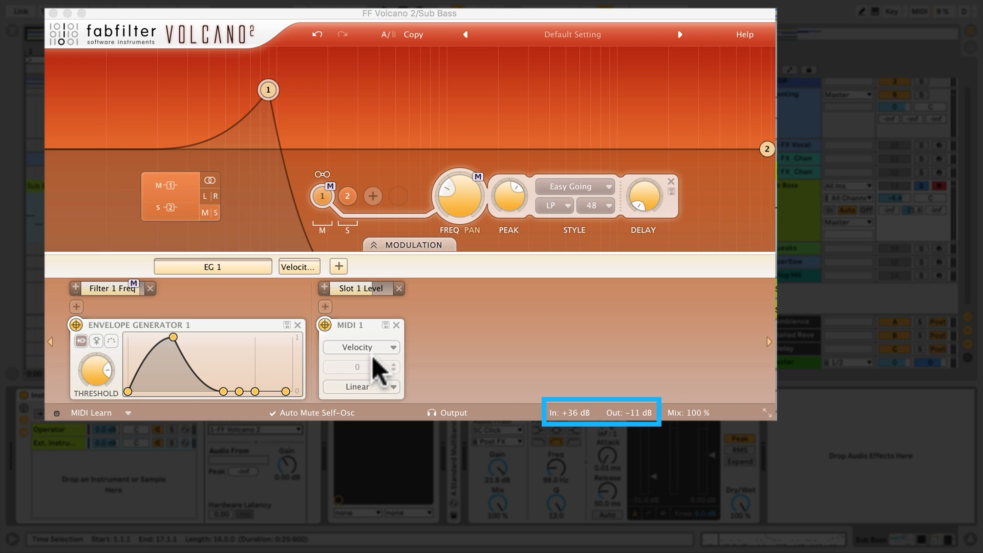
- Try the Clean style on filter 1 of the Sub Bass and switch it to Extreme
{"action": "left_click", "coordinate": [601, 184]}
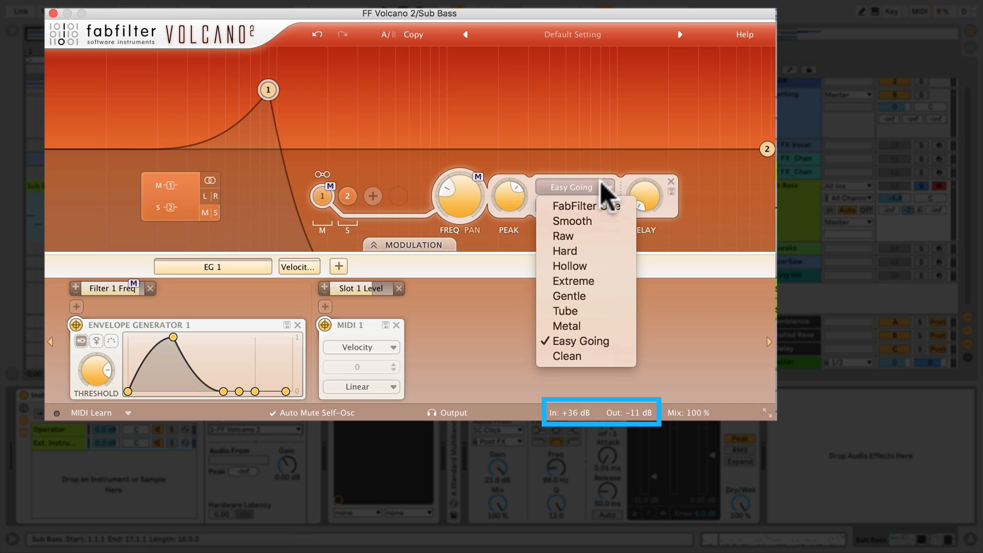
{"action": "left_click", "coordinate": [600, 182]}
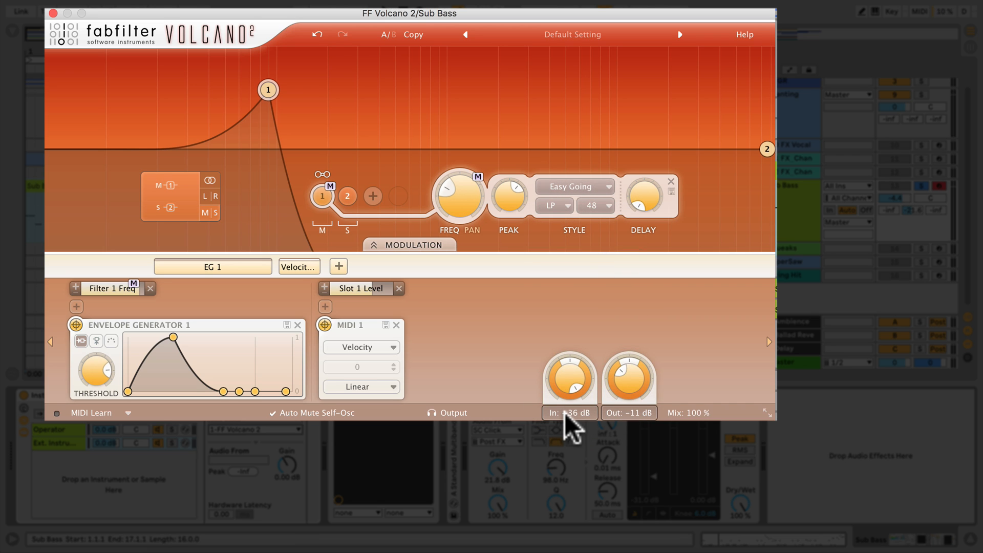
{"action": "left_click", "coordinate": [595, 185]}
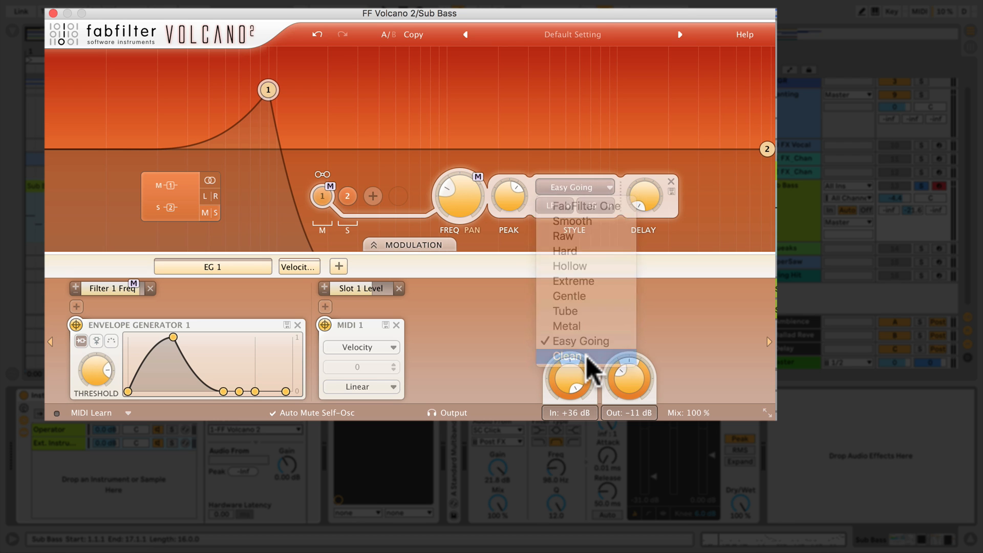
{"action": "left_click", "coordinate": [587, 356]}
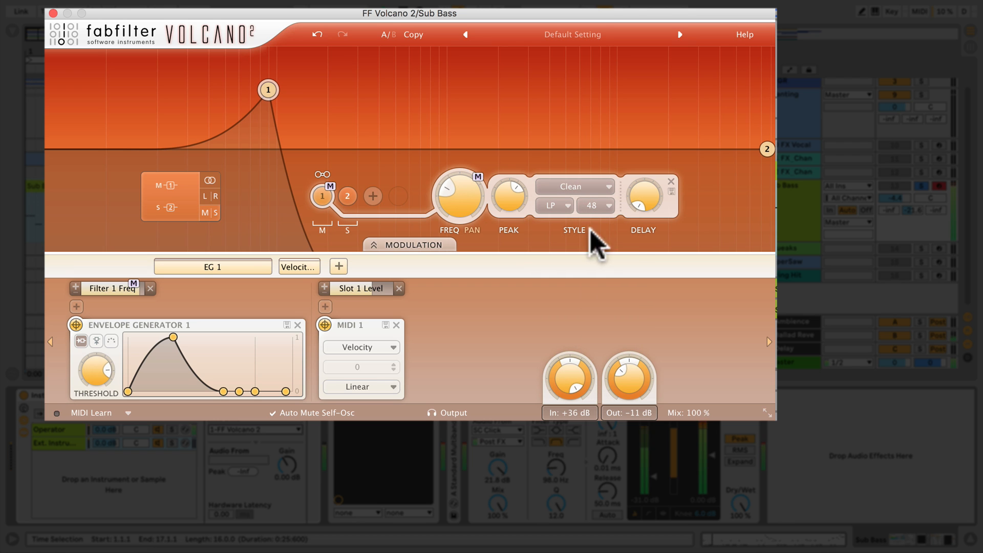
{"action": "left_click", "coordinate": [584, 188]}
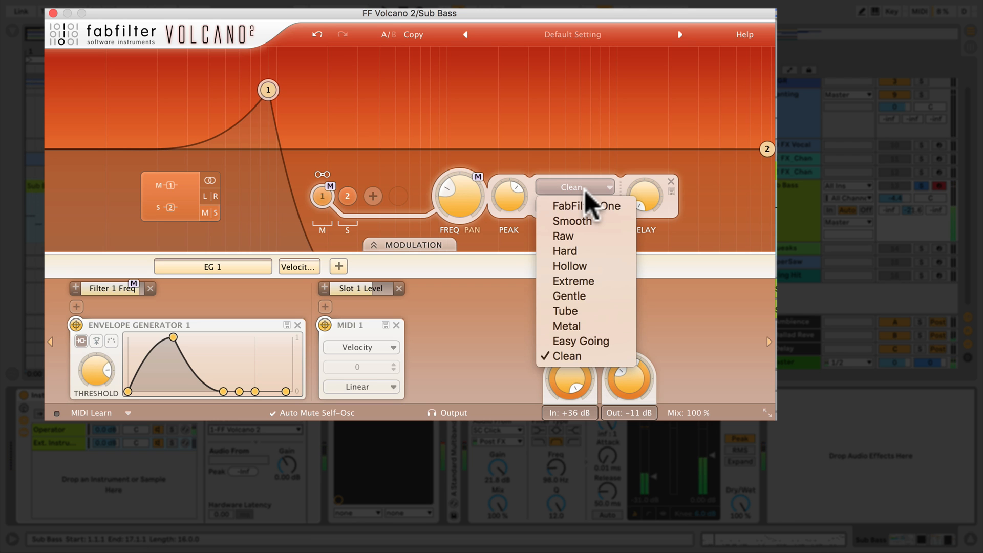
{"action": "left_click", "coordinate": [583, 276]}
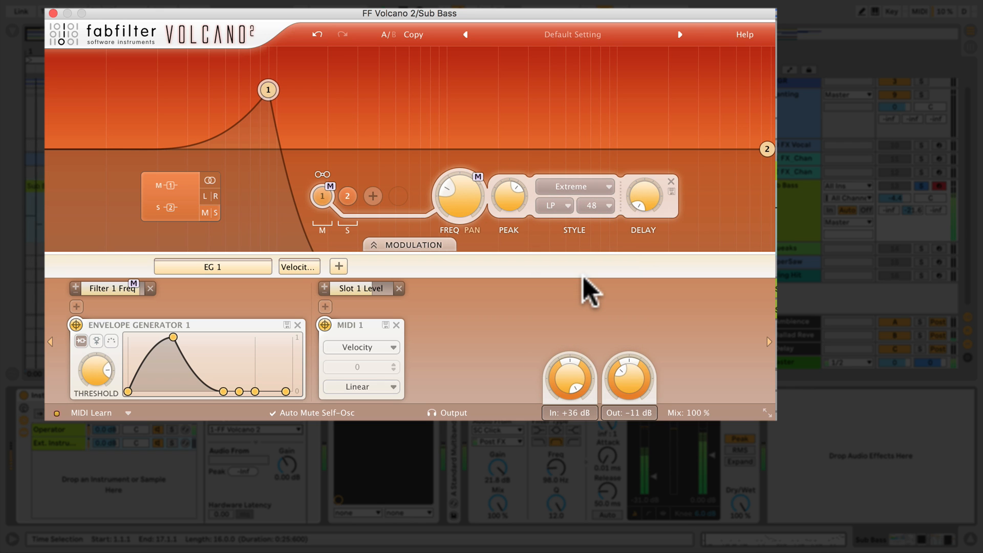
- Set filter 1 of the Sub Bass to the Easy Going style and close the Volcano 2 interface
{"action": "left_click", "coordinate": [604, 187]}
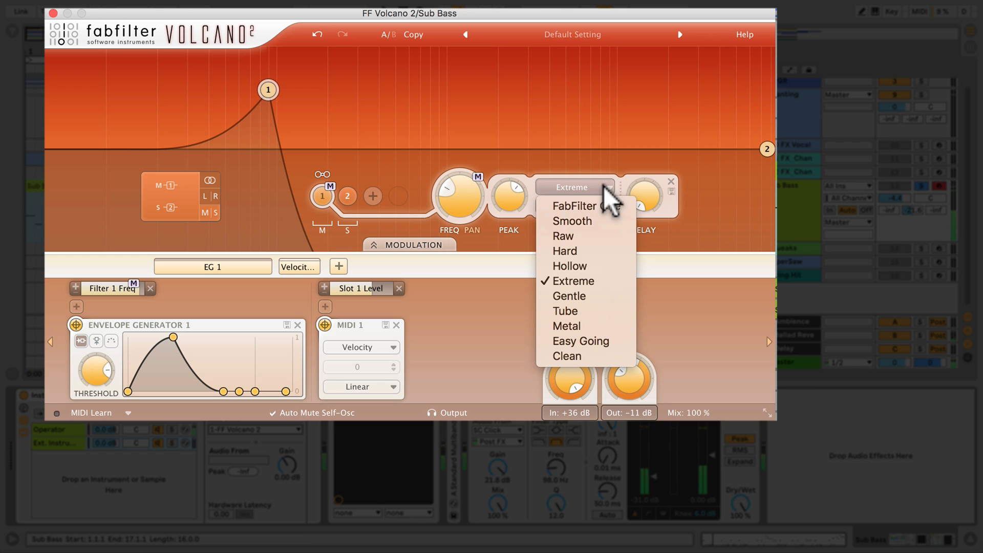
{"action": "left_click", "coordinate": [594, 342]}
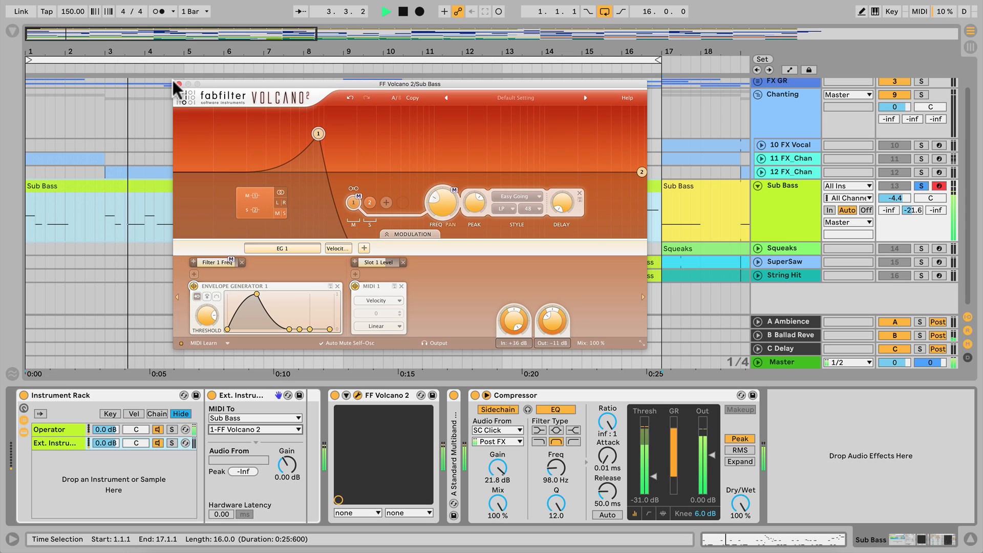
{"action": "left_click", "coordinate": [176, 82]}
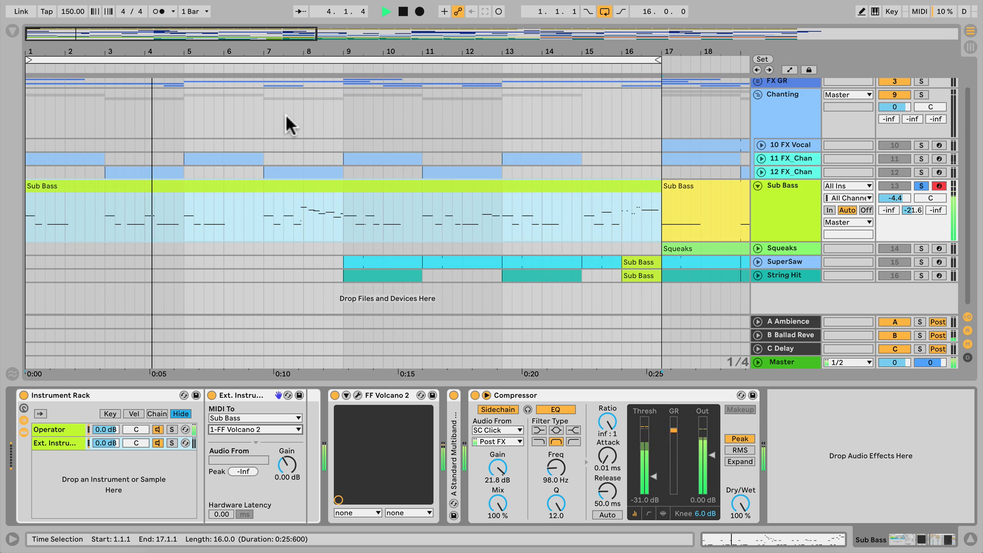
- Unsolo the Sub Bass to hear it in the full mix and select the Operator chain in its Instrument Rack
{"action": "left_click", "coordinate": [923, 191]}
{"action": "left_click", "coordinate": [923, 185]}
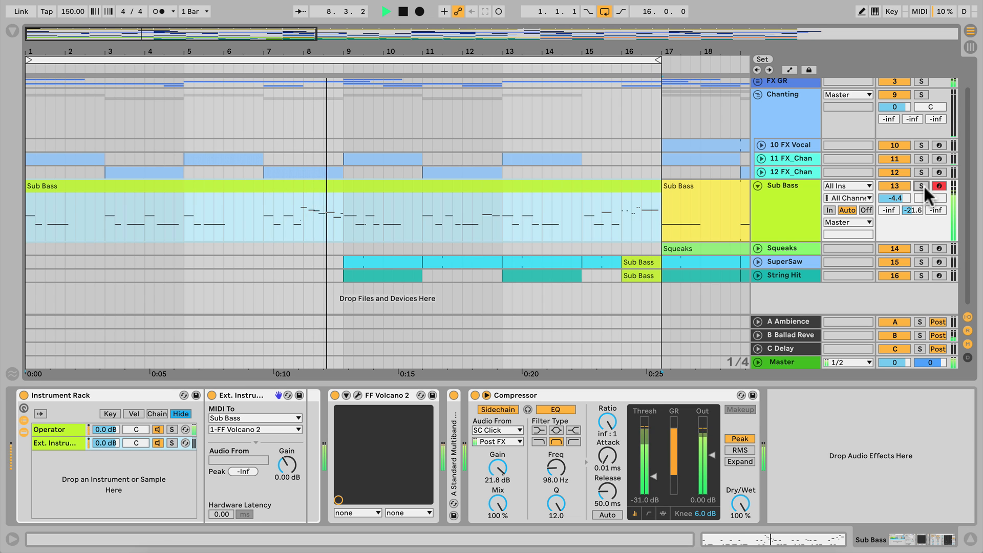
{"action": "left_click", "coordinate": [72, 429]}
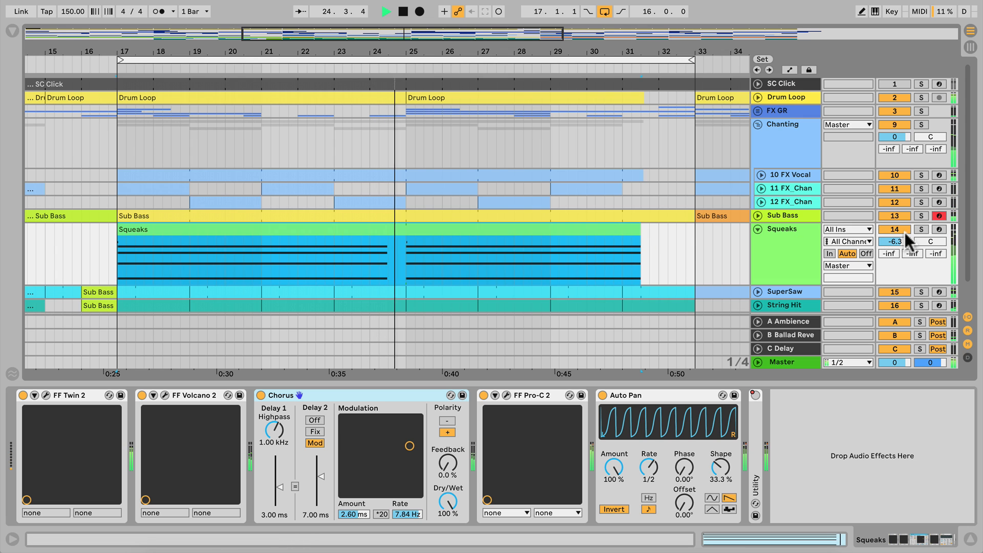
- Solo the Squeaks track and compare its sound with FF Volcano 2 bypassed and switched back on
{"action": "left_click", "coordinate": [920, 229]}
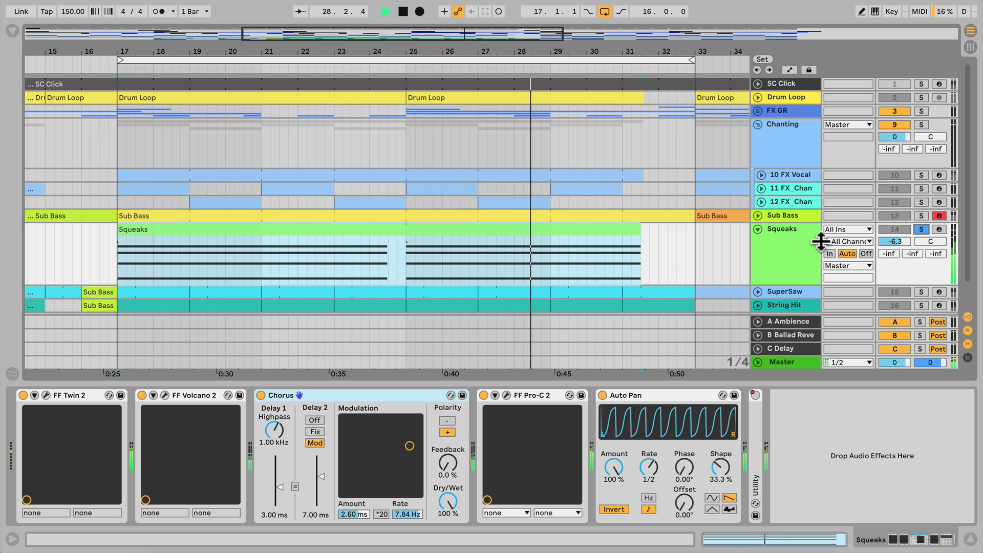
{"action": "key", "text": "space"}
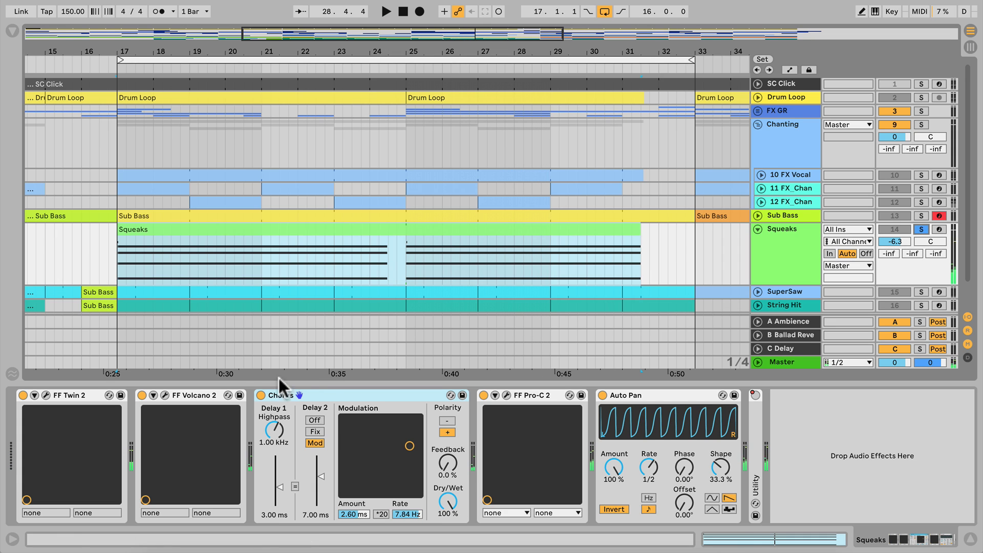
{"action": "left_click", "coordinate": [141, 394]}
{"action": "key", "text": "space"}
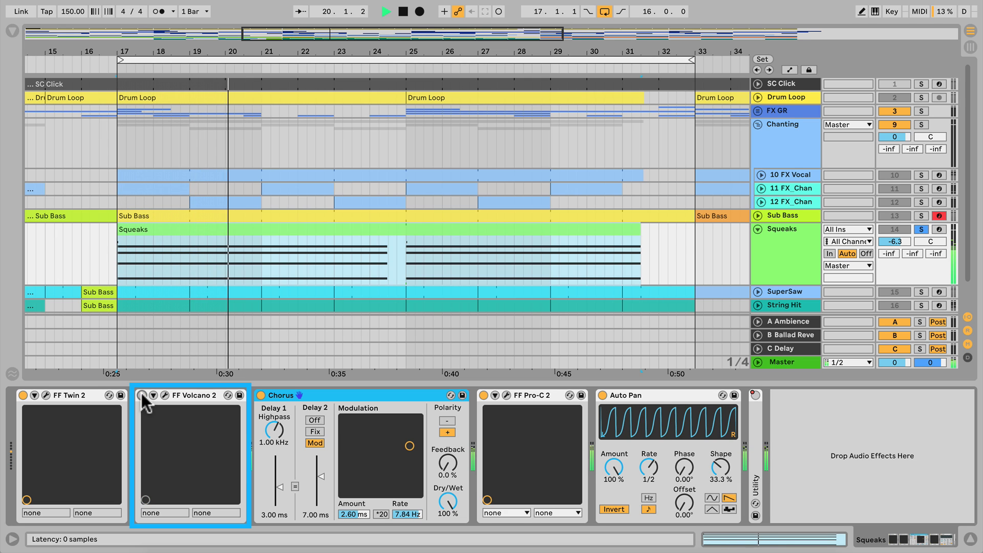
{"action": "left_click", "coordinate": [142, 394]}
{"action": "key", "text": "space"}
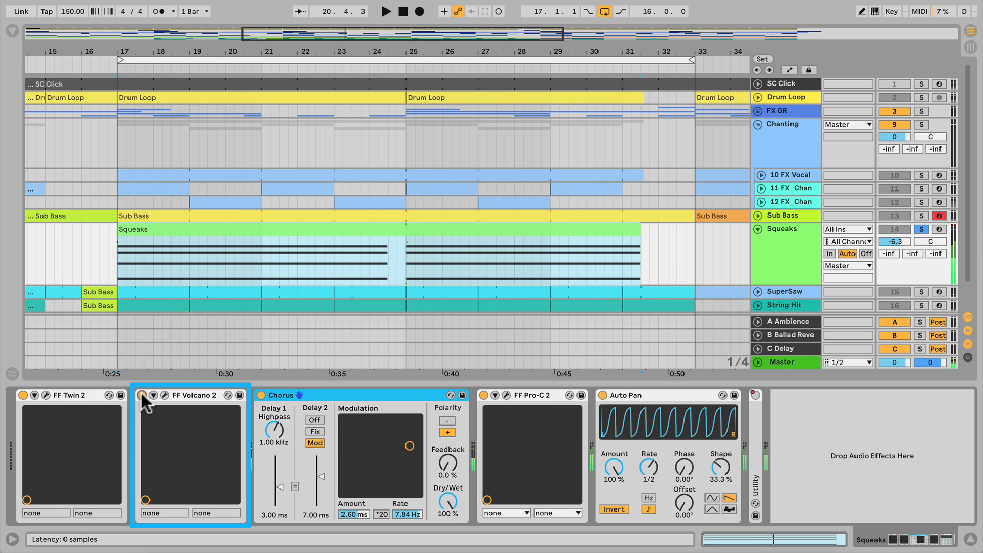
{"action": "key", "text": "space"}
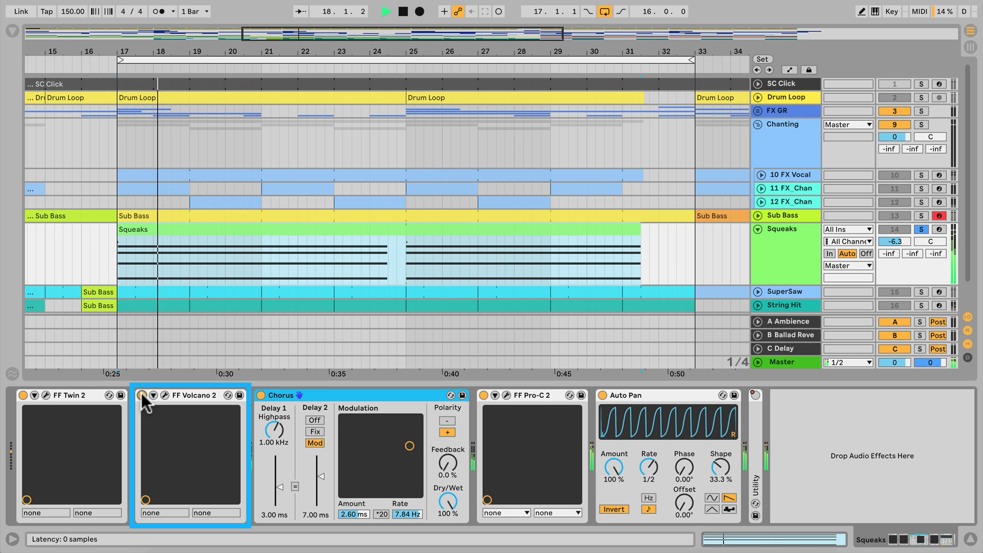
{"action": "key", "text": "space"}
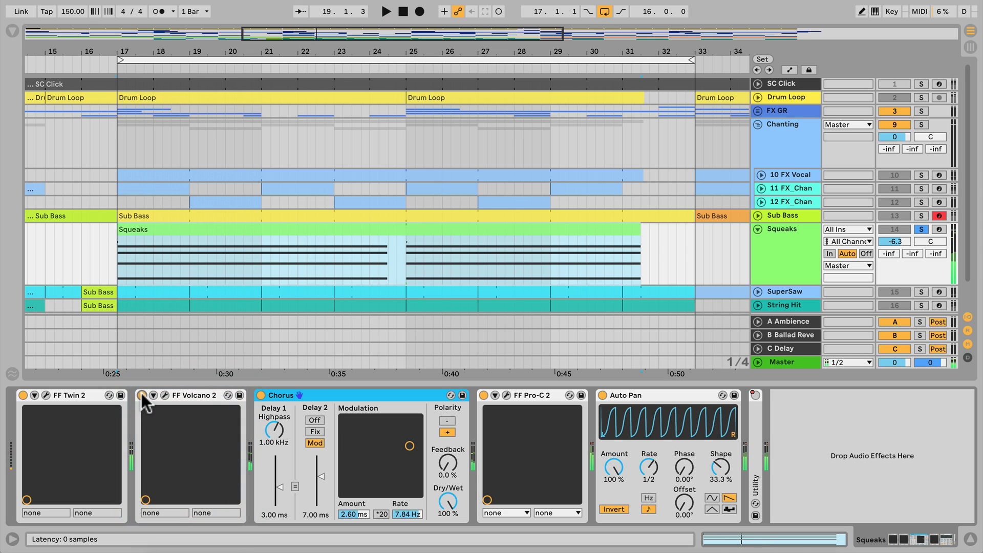
- Open the Squeaks track's Volcano 2 interface and audition it with XLFO 1's Filter 1 Freq and XLFO 2's Filter 2 Freq slots switched off
{"action": "left_click", "coordinate": [165, 395]}
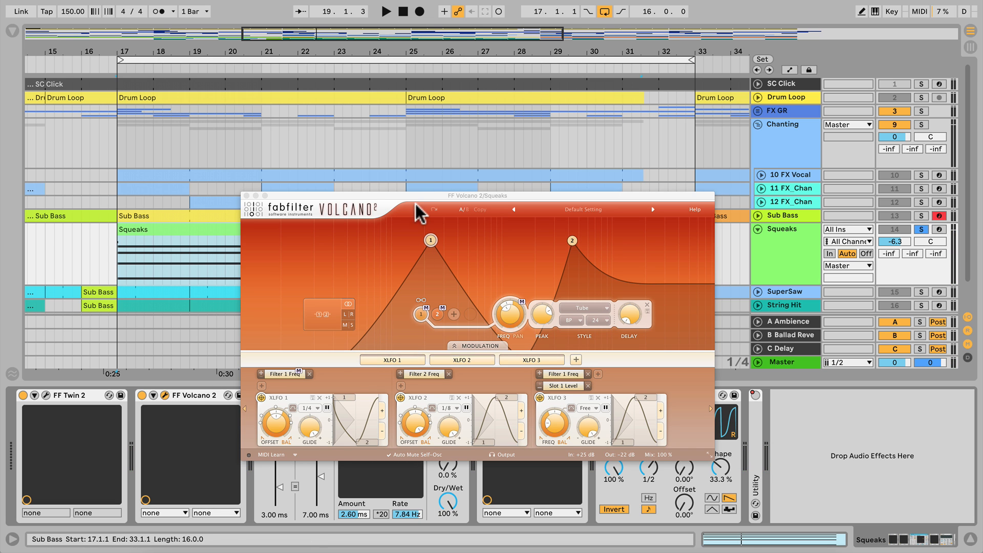
{"action": "left_click_drag", "start_coordinate": [412, 194], "coordinate": [370, 116]}
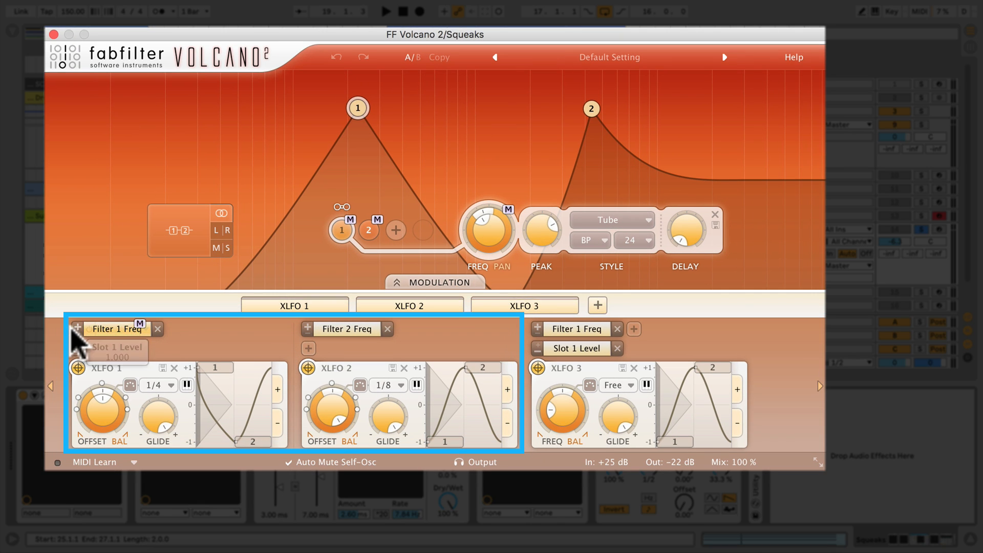
{"action": "key", "text": "space"}
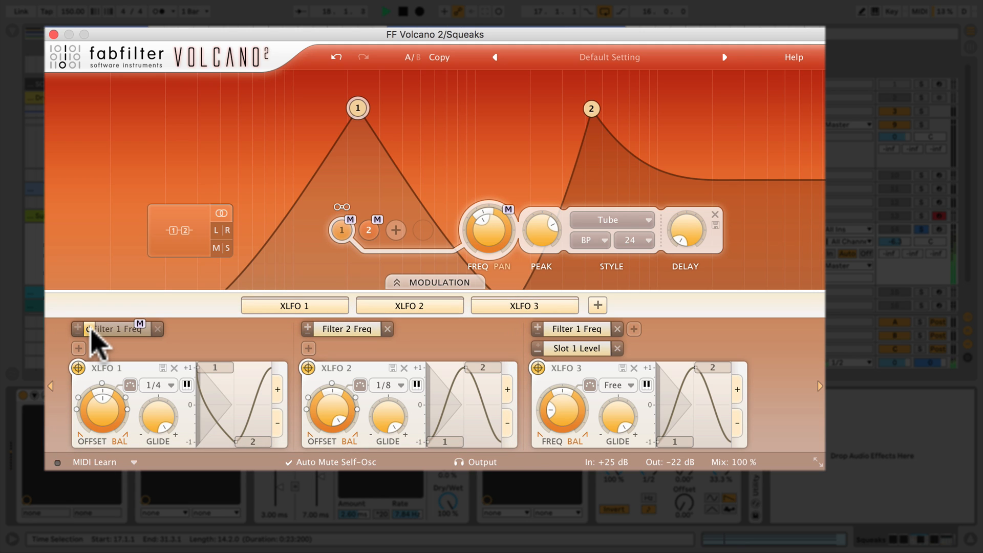
{"action": "key", "text": "space"}
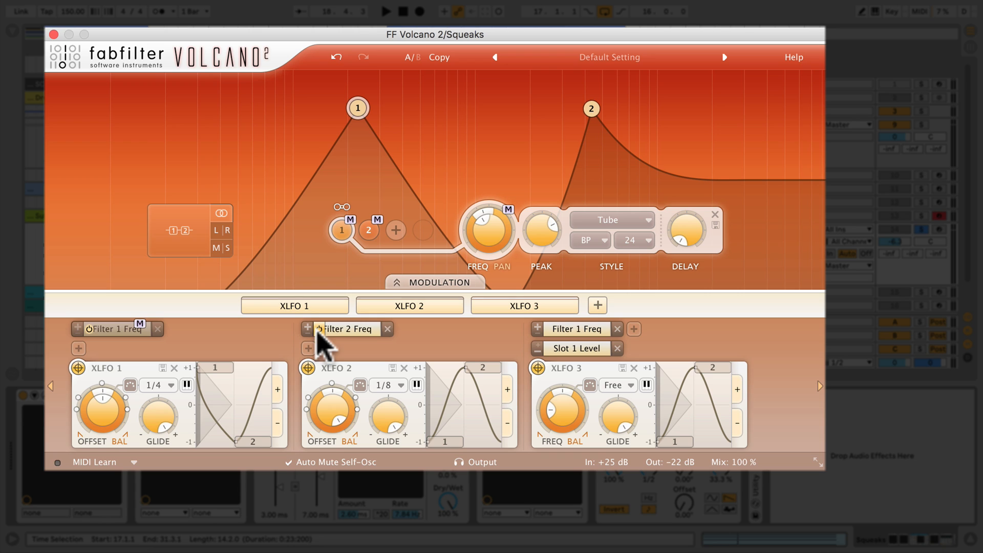
{"action": "key", "text": "space"}
{"action": "left_click_drag", "start_coordinate": [318, 330], "coordinate": [316, 331]}
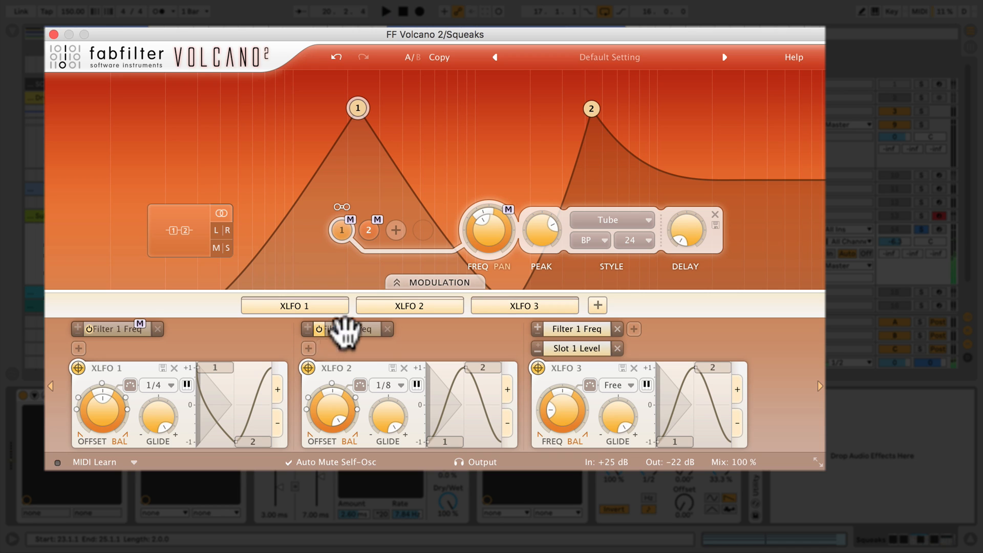
{"action": "left_click_drag", "start_coordinate": [345, 333], "coordinate": [551, 332]}
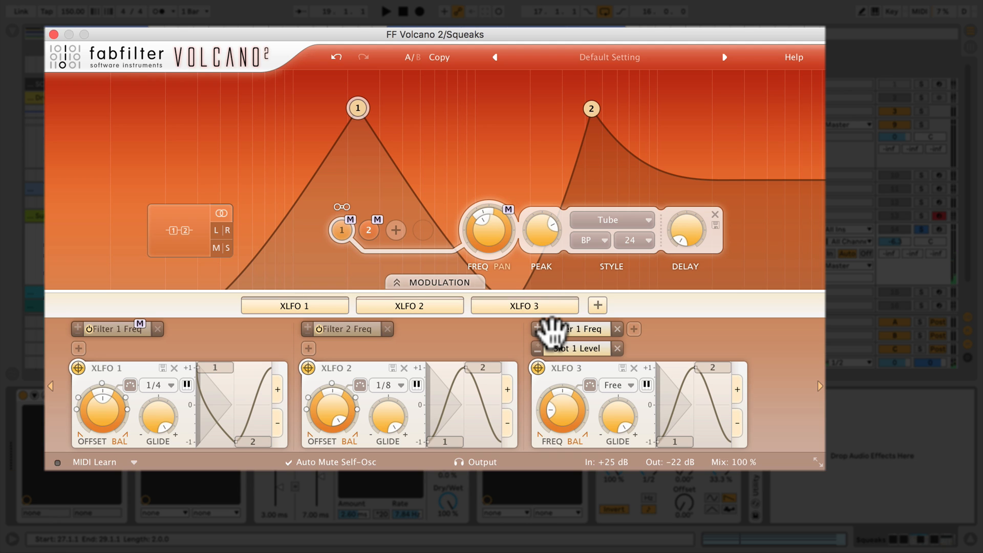
- Compare XLFO 3's Slot 1 Level modulation off and on, and listen with the XLFO 1 and XLFO 2 frequency slots re-enabled
{"action": "left_click", "coordinate": [550, 348]}
{"action": "key", "text": "space"}
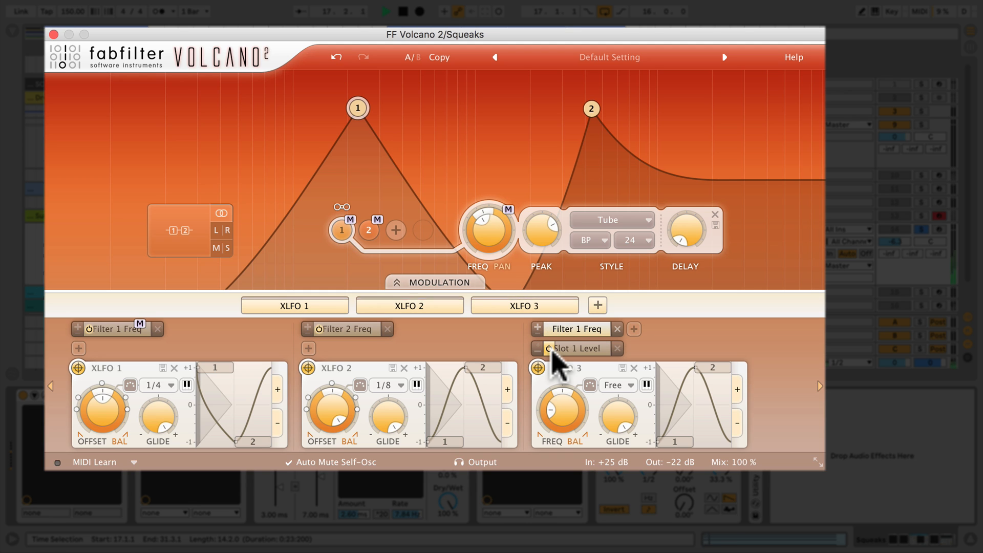
{"action": "key", "text": "space"}
{"action": "left_click", "coordinate": [550, 349]}
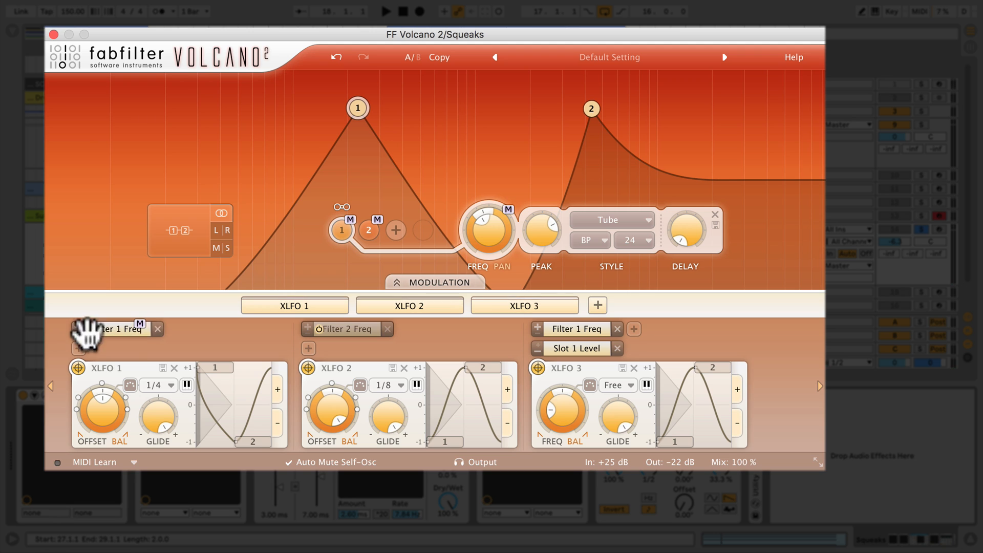
{"action": "key", "text": "space"}
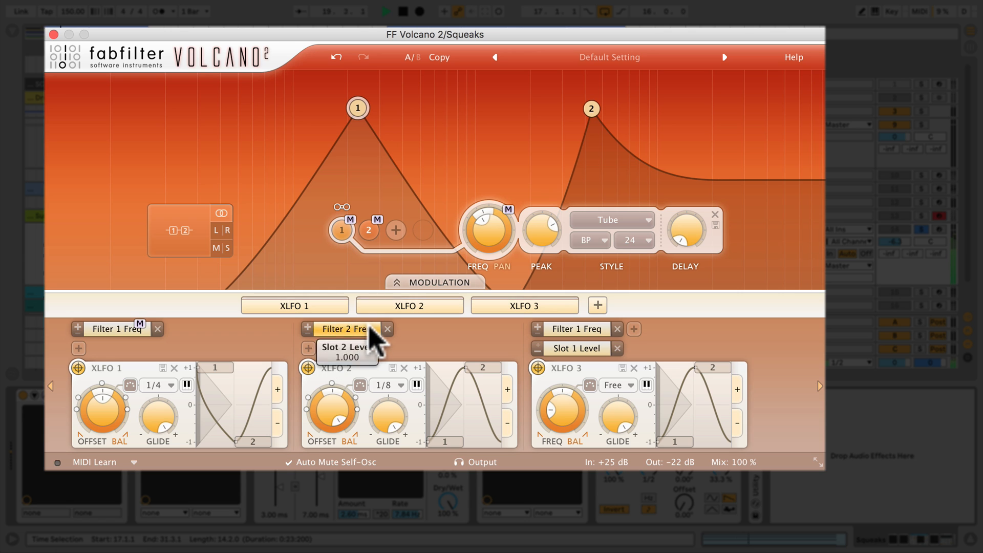
- Link filters 1 and 2 in the Squeaks Volcano 2 and shift both slightly lower in frequency and peak
{"action": "left_click", "coordinate": [340, 206]}
{"action": "left_click", "coordinate": [372, 206]}
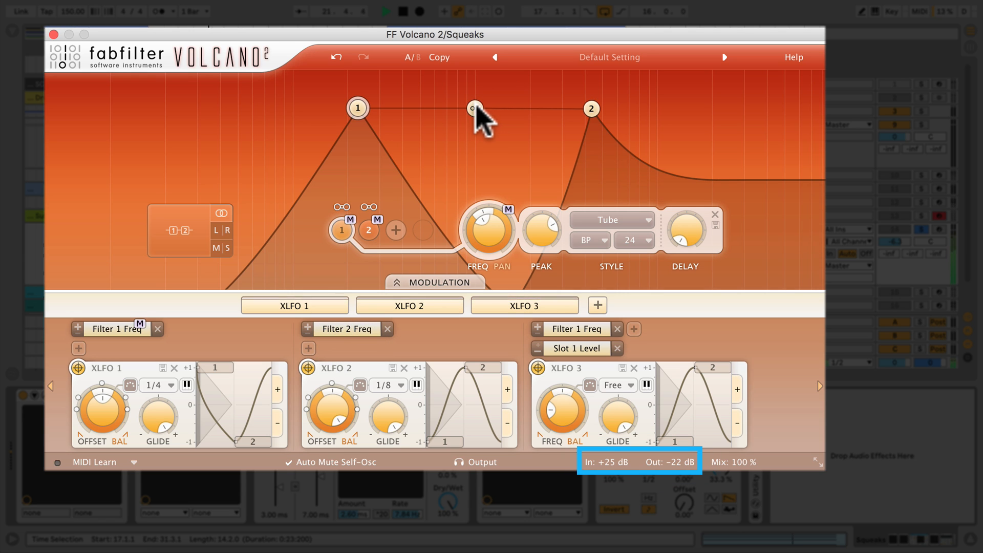
{"action": "left_click_drag", "start_coordinate": [478, 109], "coordinate": [454, 131]}
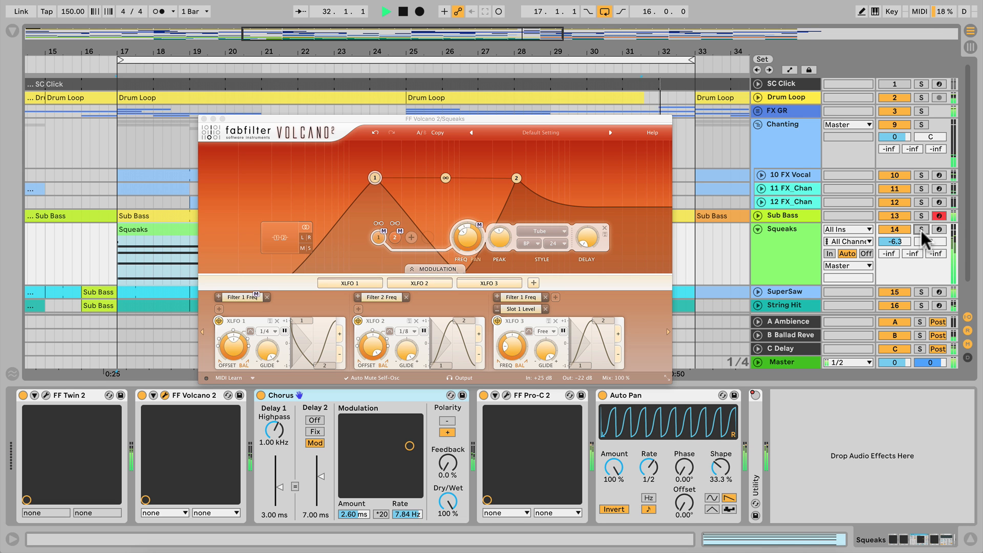
{"action": "key", "text": "space"}
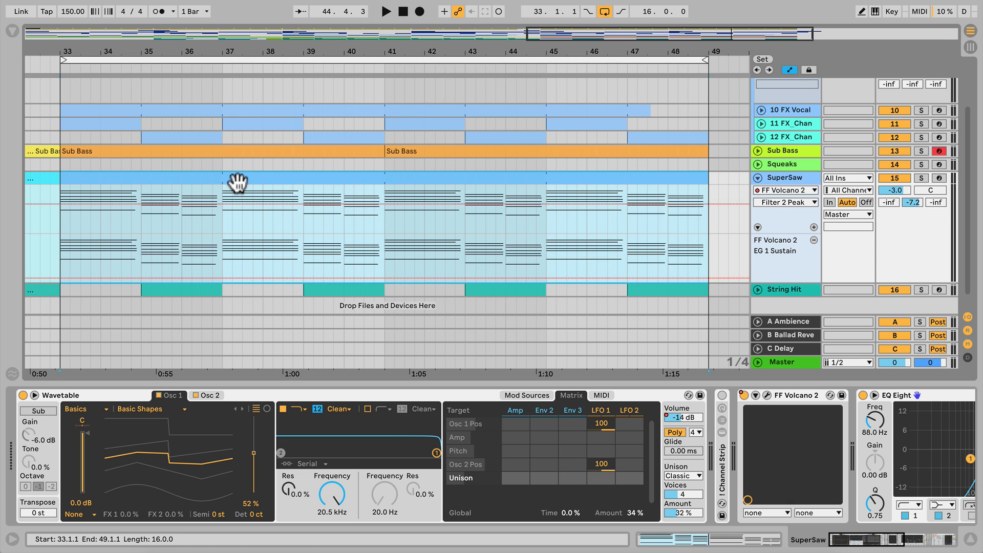
- Play the section from bar 33 in the full mix and solo the SuperSaw track
{"action": "left_click", "coordinate": [39, 192]}
{"action": "key", "text": "space"}
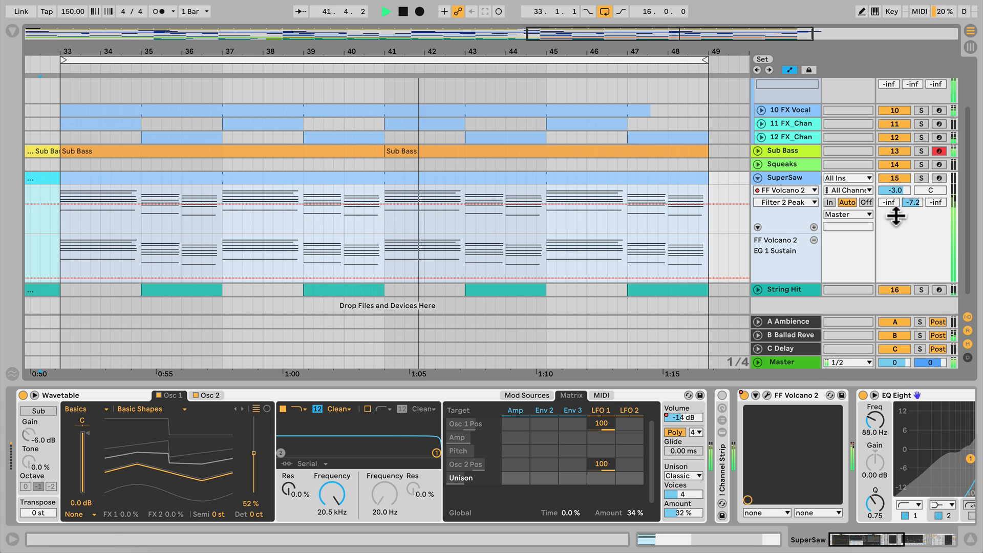
{"action": "left_click", "coordinate": [921, 177]}
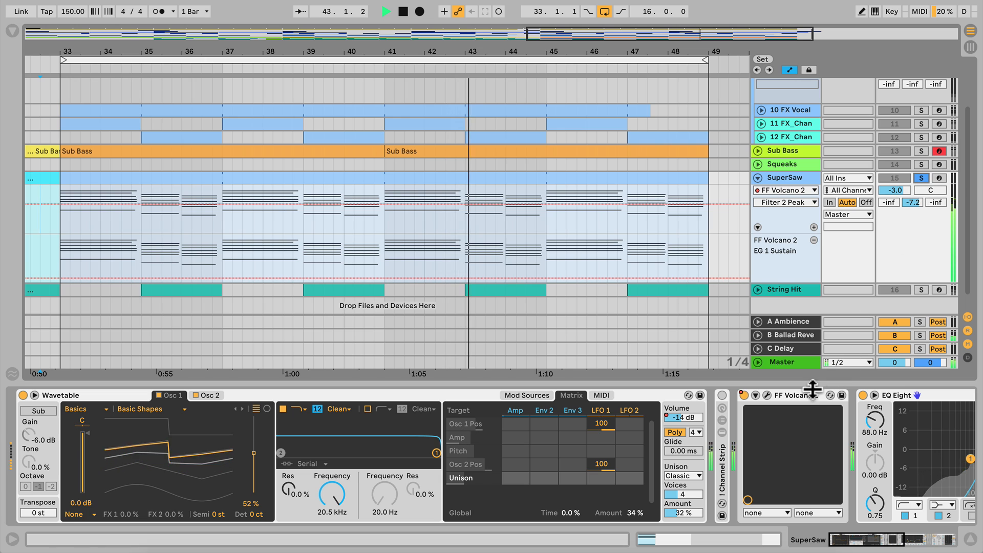
- Listen to the SuperSaw with FF Volcano 2 bypassed and re-enable its overridden automation
{"action": "left_click", "coordinate": [743, 395]}
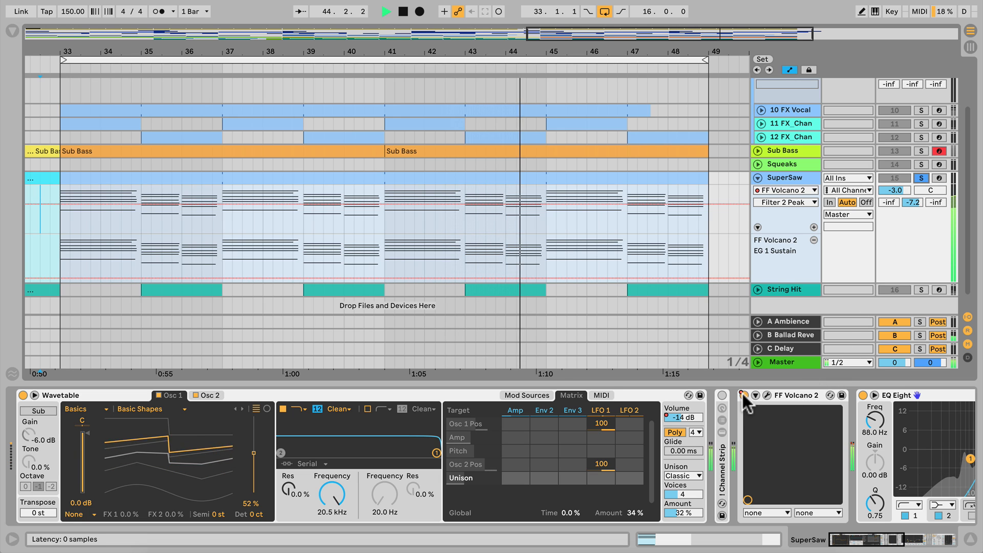
{"action": "key", "text": "space"}
{"action": "key", "text": "space"}
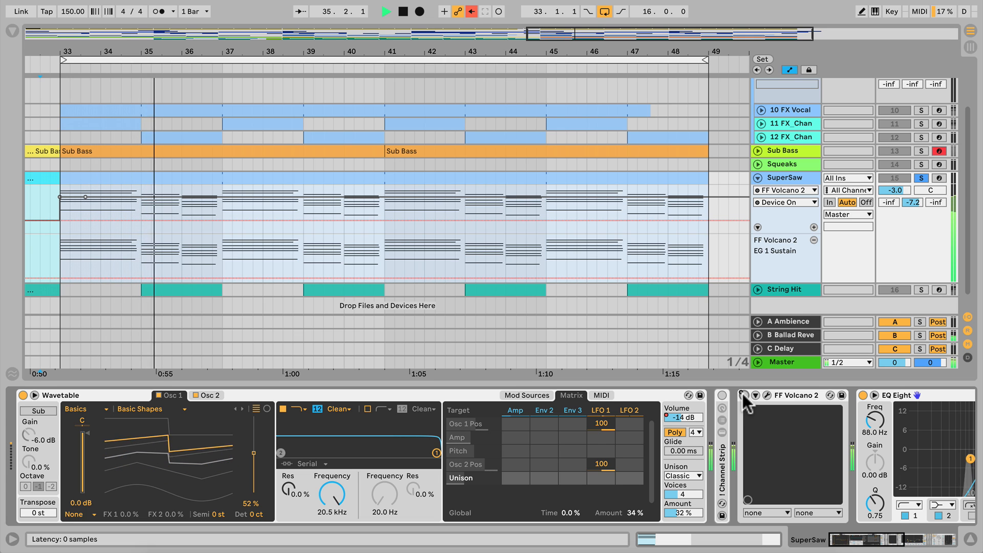
{"action": "left_click", "coordinate": [471, 8]}
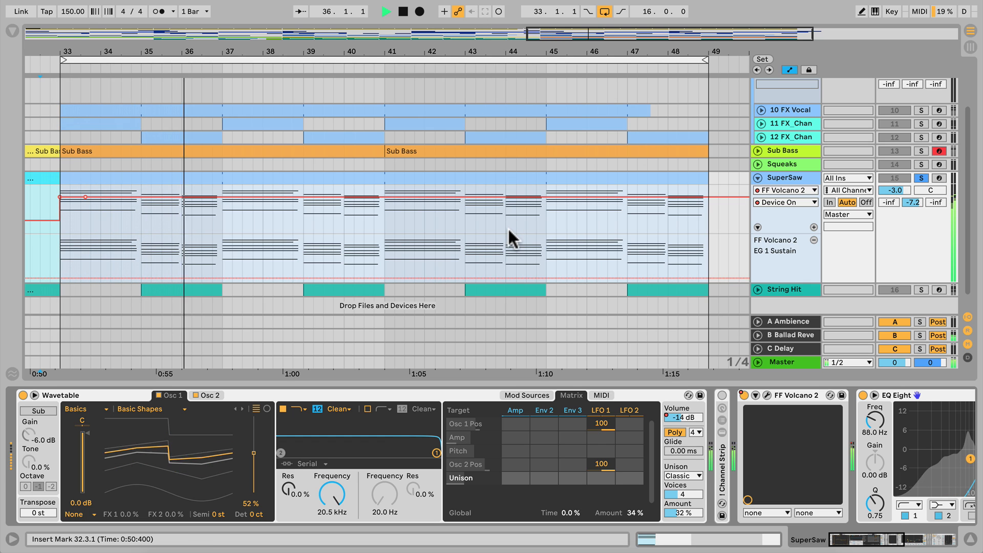
- In the SuperSaw track's Volcano 2, raise filter 2's delay from zero to 50 ms and unsolo the track
{"action": "left_click", "coordinate": [768, 395]}
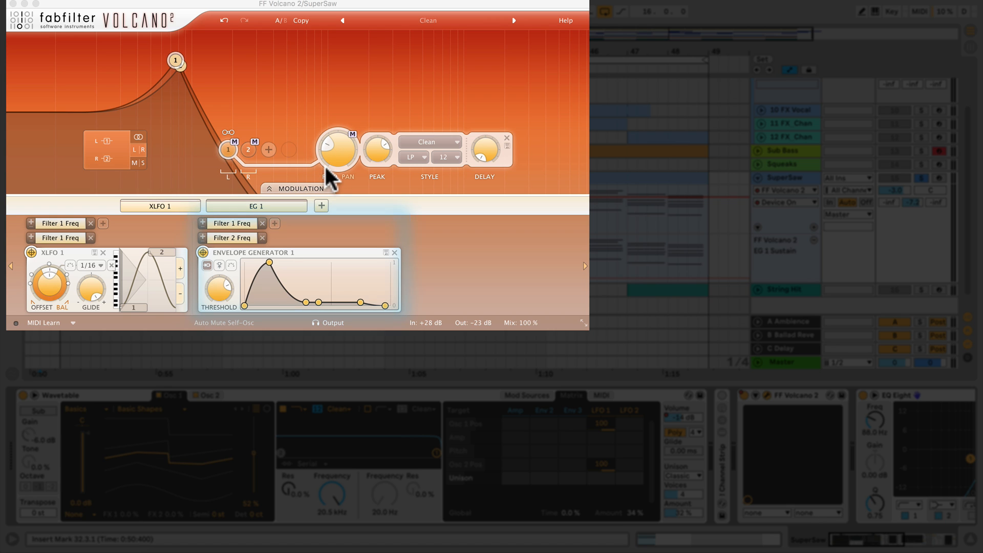
{"action": "left_click", "coordinate": [249, 150]}
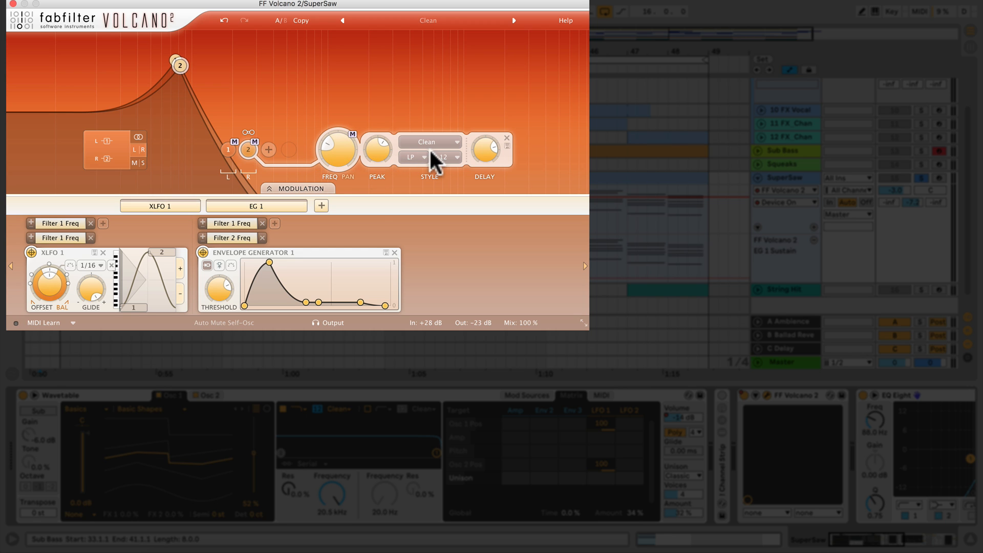
{"action": "mouse_move", "coordinate": [479, 155]}
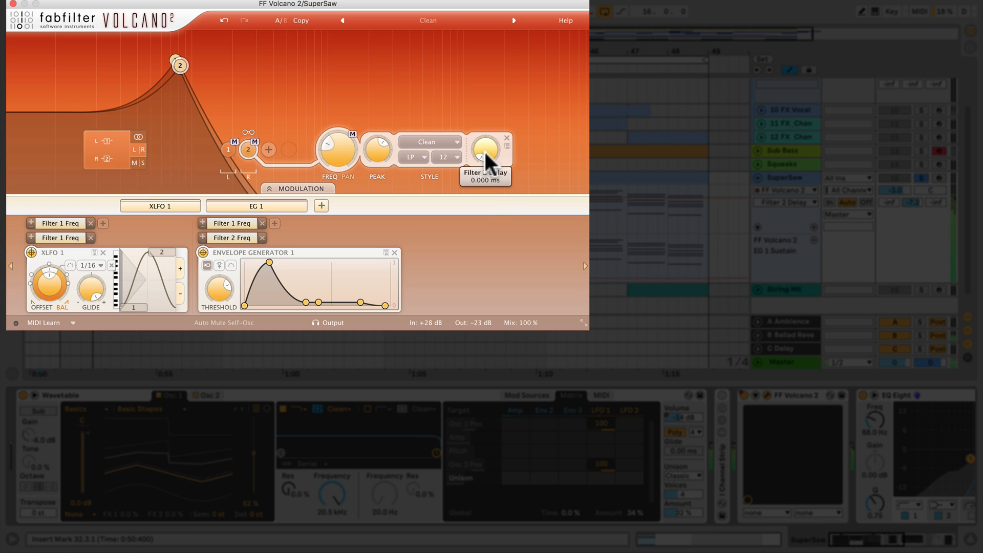
{"action": "left_click_drag", "start_coordinate": [484, 152], "coordinate": [581, 9]}
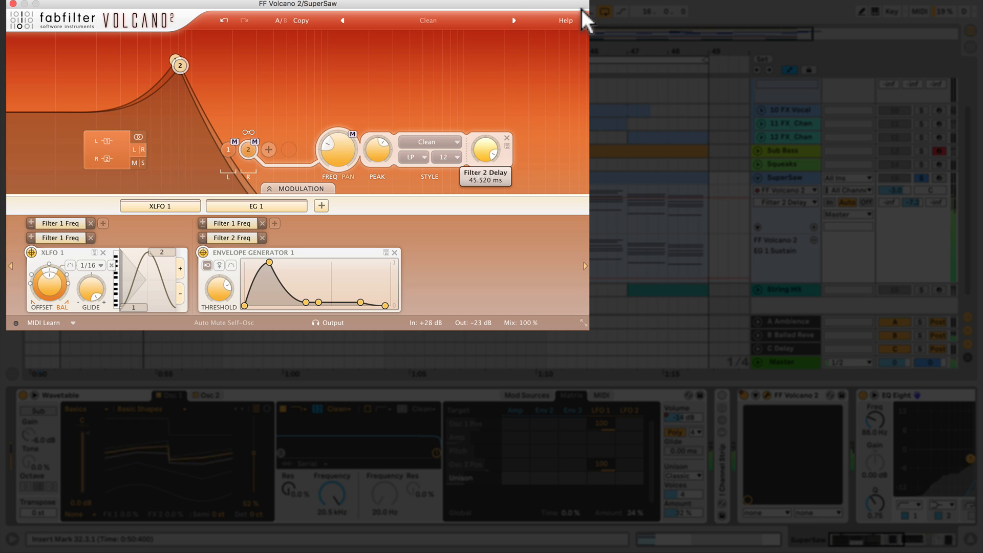
{"action": "mouse_move", "coordinate": [485, 151]}
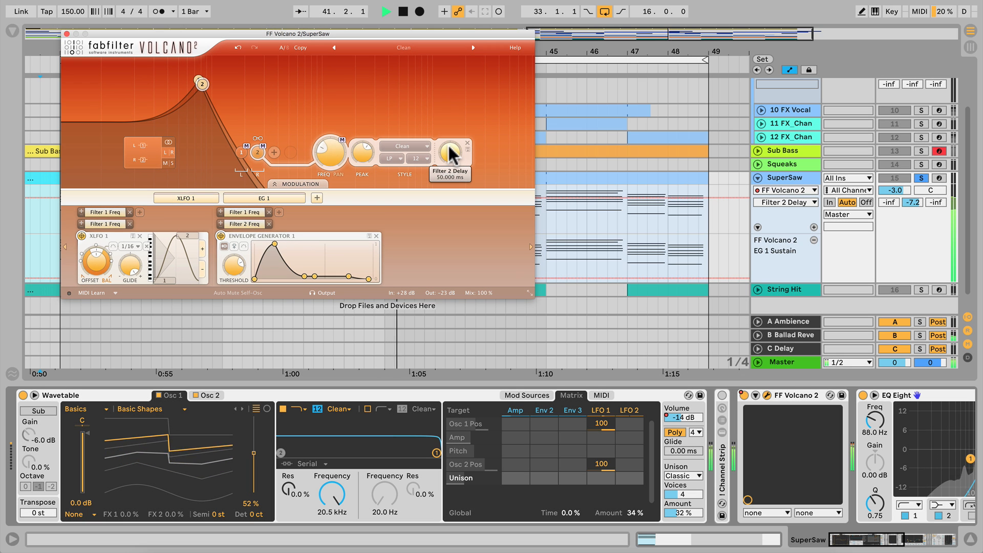
{"action": "left_click", "coordinate": [920, 177]}
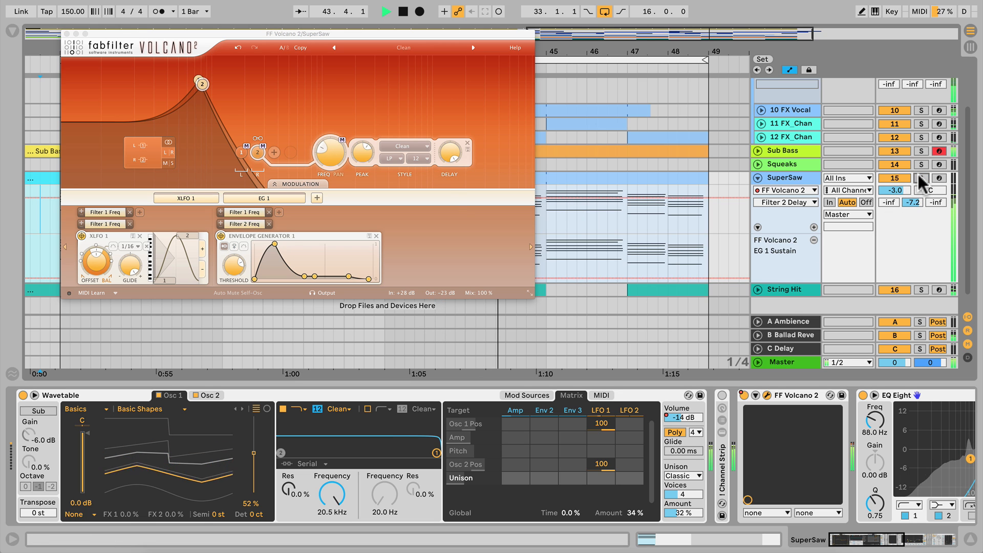